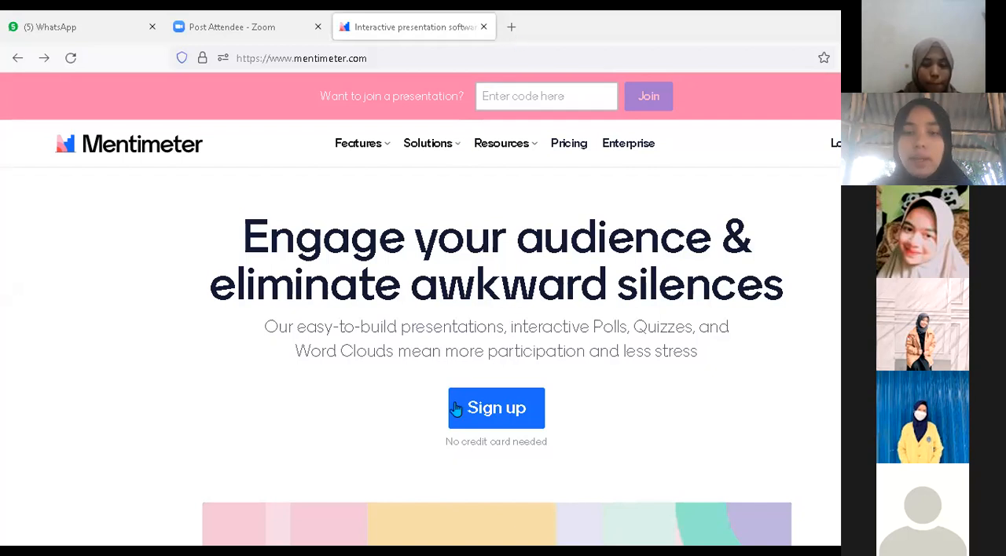
Open the Mentimeter home page in a new browser tab and close the old Mentimeter tab
{"action": "key", "text": "ctrl+t"}
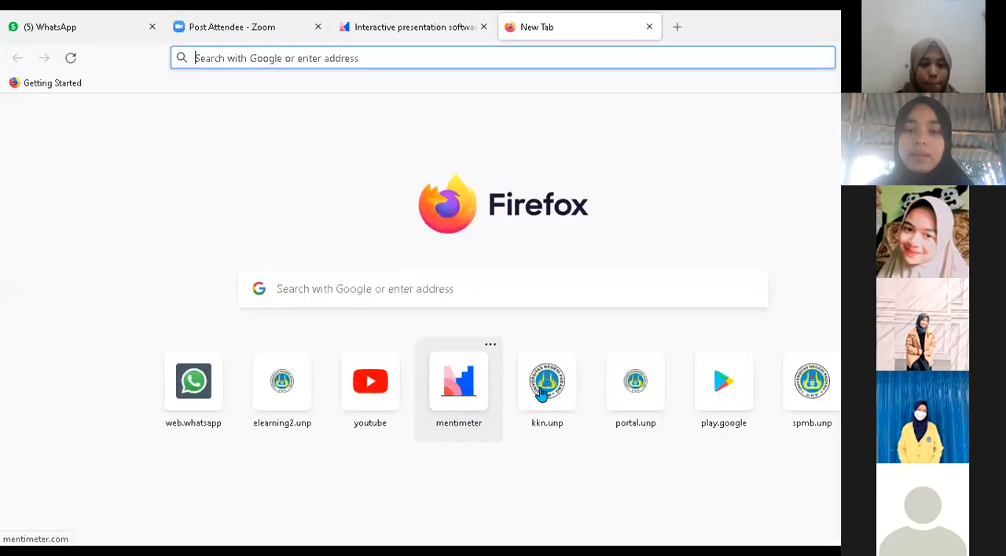
{"action": "left_click", "coordinate": [472, 390]}
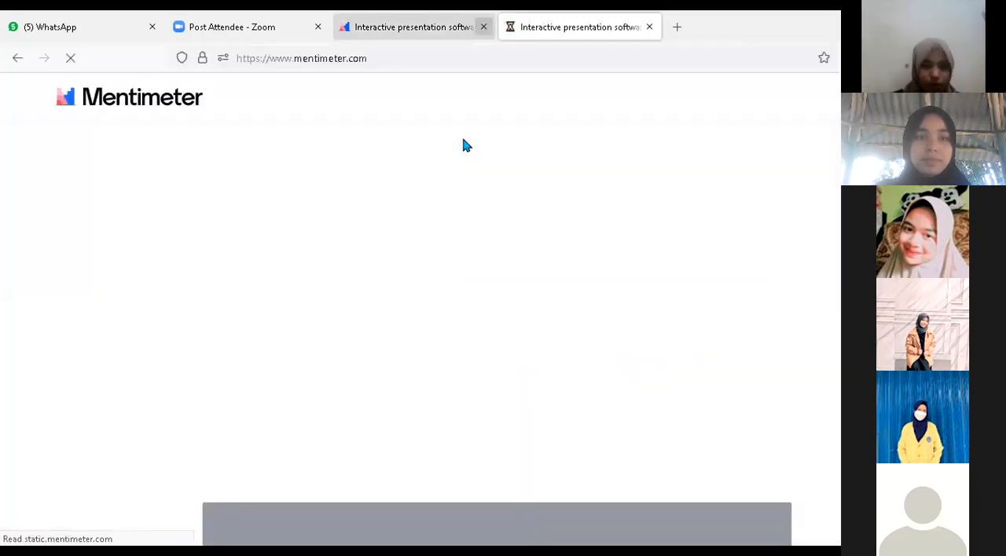
{"action": "left_click", "coordinate": [484, 27]}
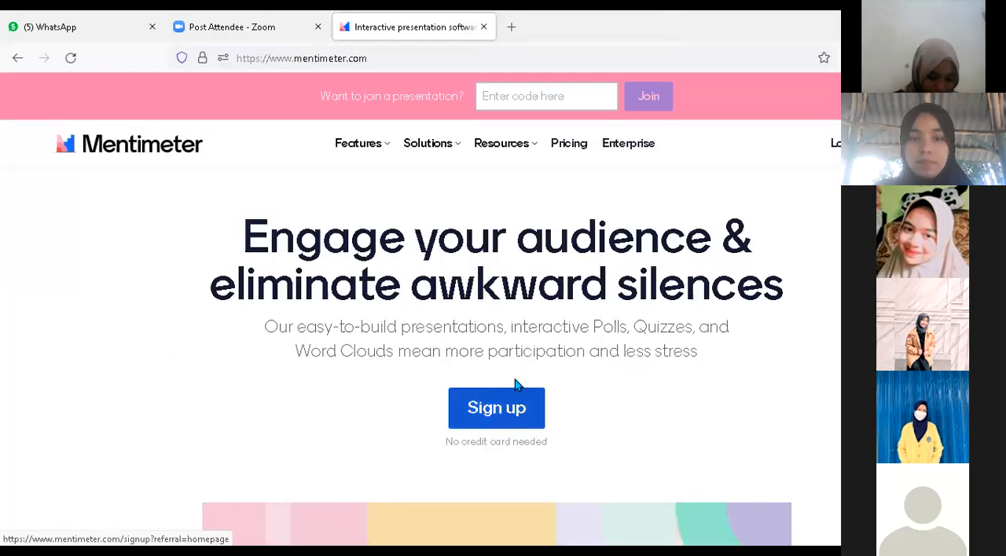
Go to the Mentimeter account sign-up form and sign up with Google
{"action": "left_click", "coordinate": [480, 411]}
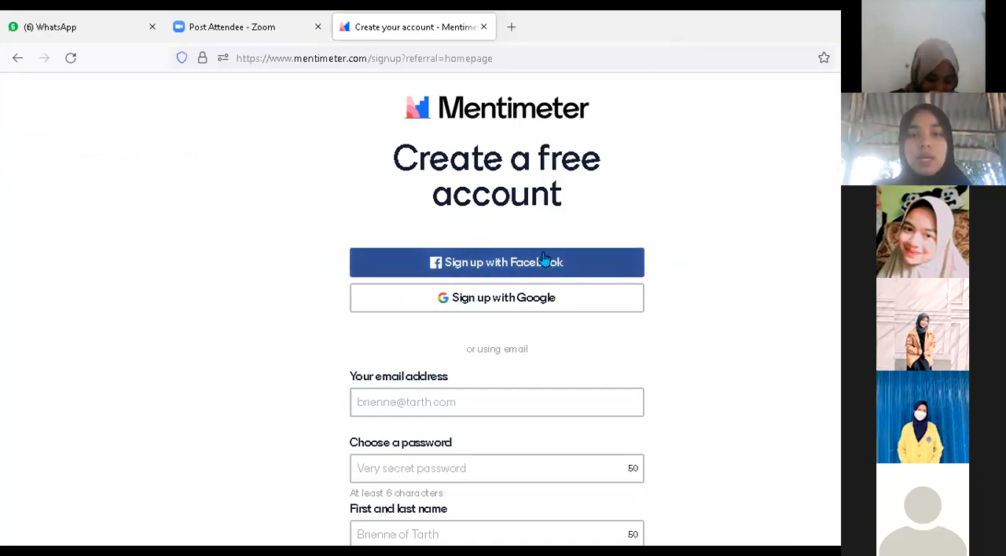
{"action": "left_click", "coordinate": [512, 298]}
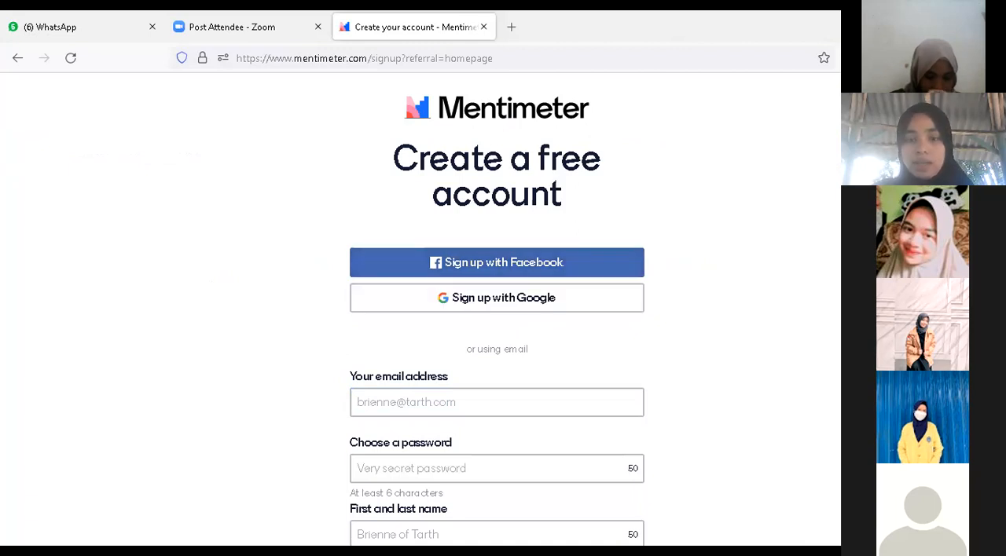
{"action": "scroll", "coordinate": [497, 314], "scroll_direction": "down", "scroll_amount": 1}
{"action": "scroll", "coordinate": [390, 330], "scroll_direction": "down", "scroll_amount": 1}
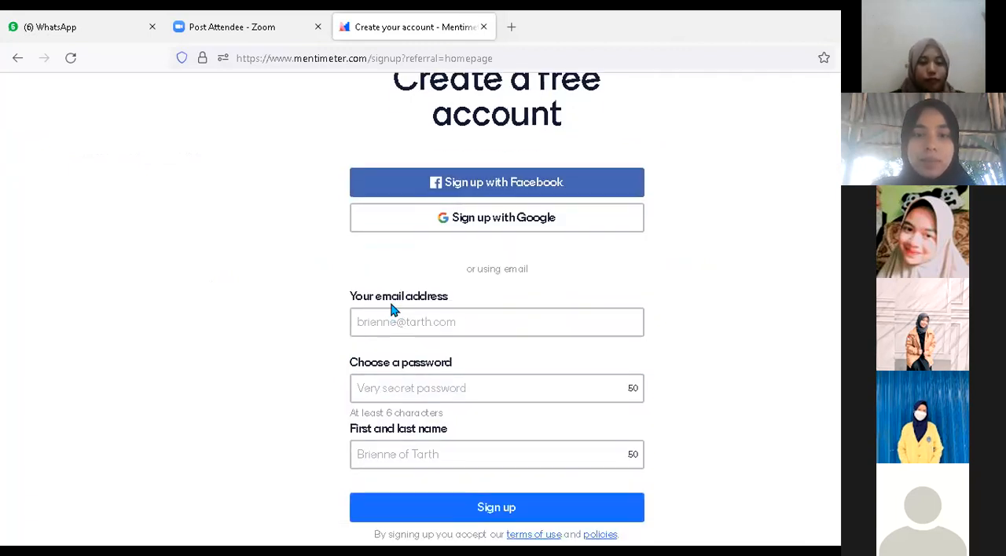
{"action": "left_click", "coordinate": [451, 317]}
{"action": "left_click", "coordinate": [500, 390]}
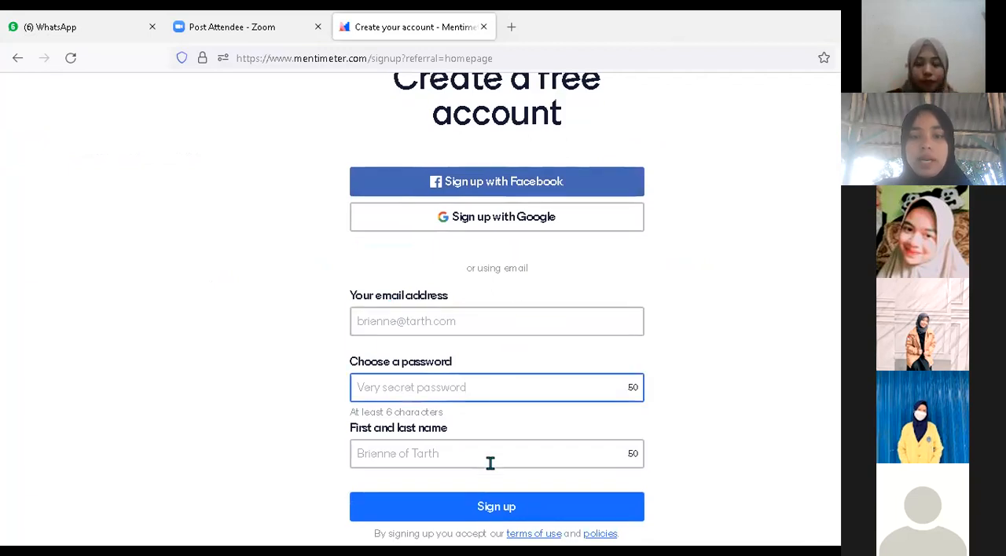
{"action": "left_click", "coordinate": [528, 220]}
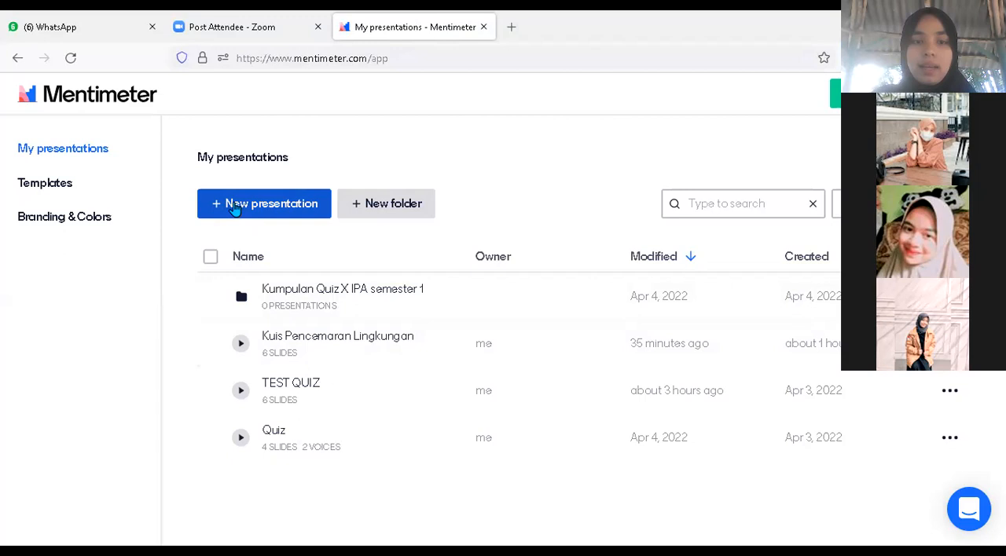
Create a new presentation named "Kuis Pencemaran Lingkungan 2"
{"action": "left_click", "coordinate": [238, 206]}
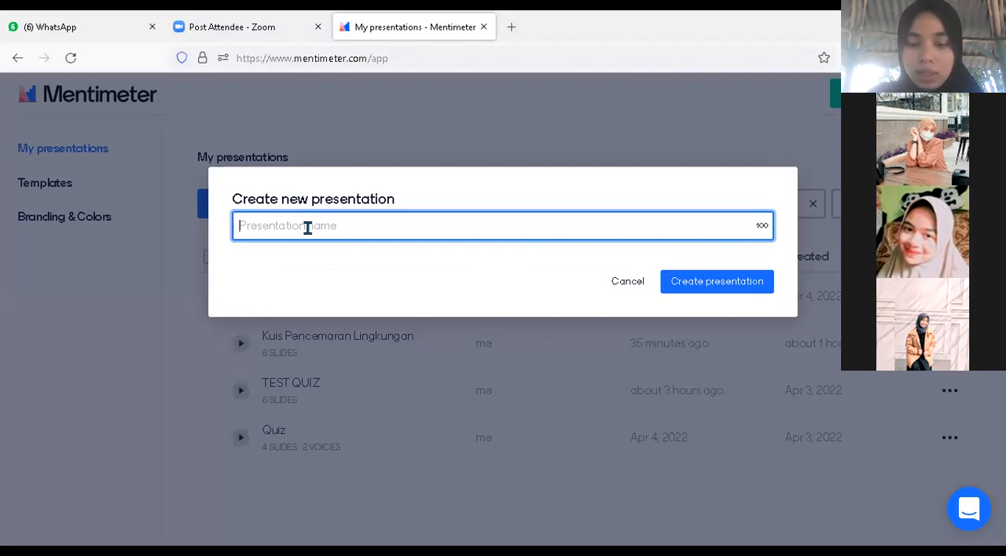
{"action": "type", "text": "Kuis"}
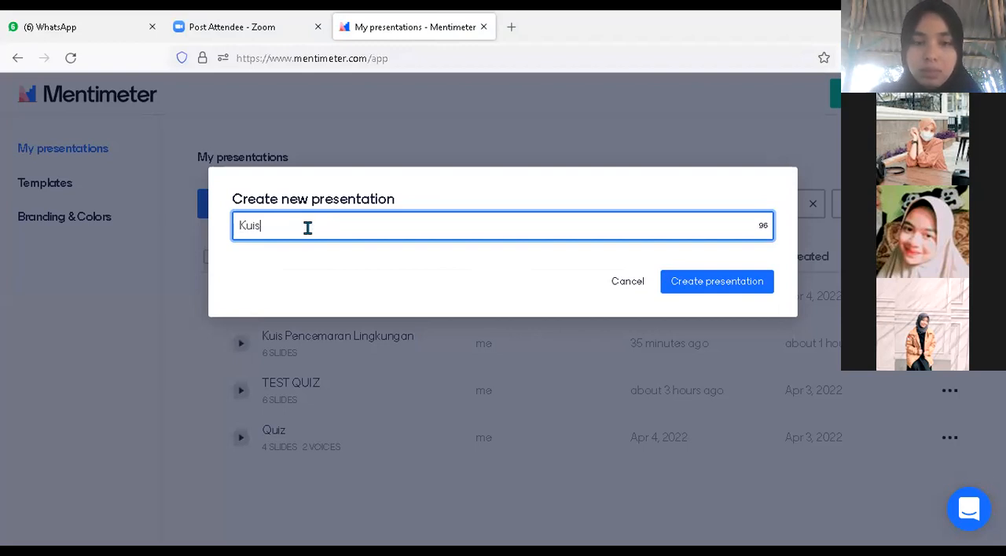
{"action": "type", "text": " Pence"}
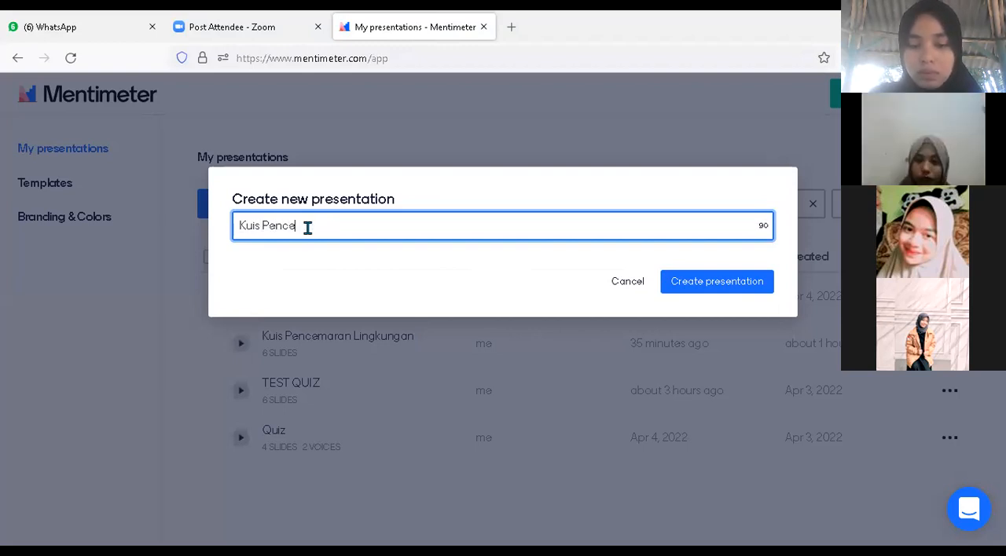
{"action": "type", "text": "maran Li"}
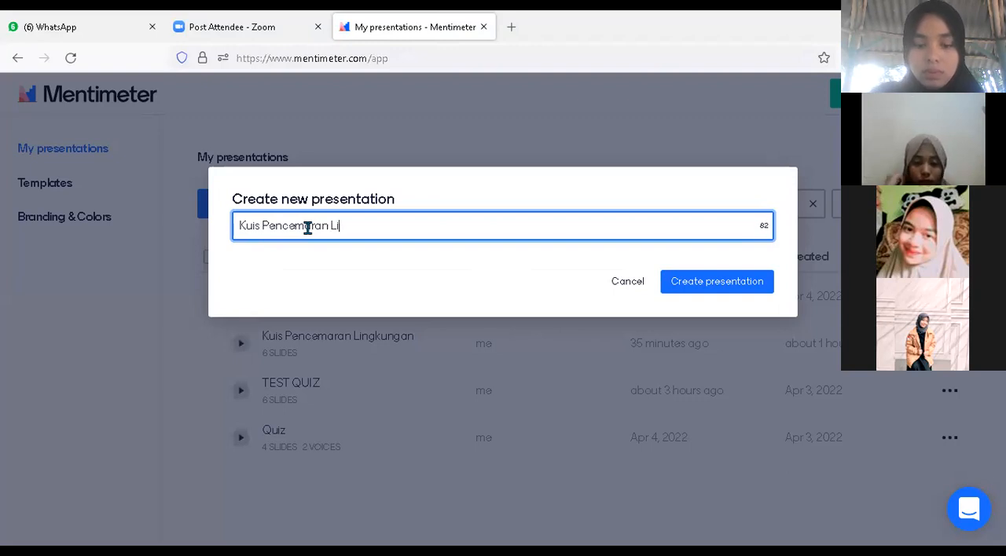
{"action": "type", "text": "ngkungan 2"}
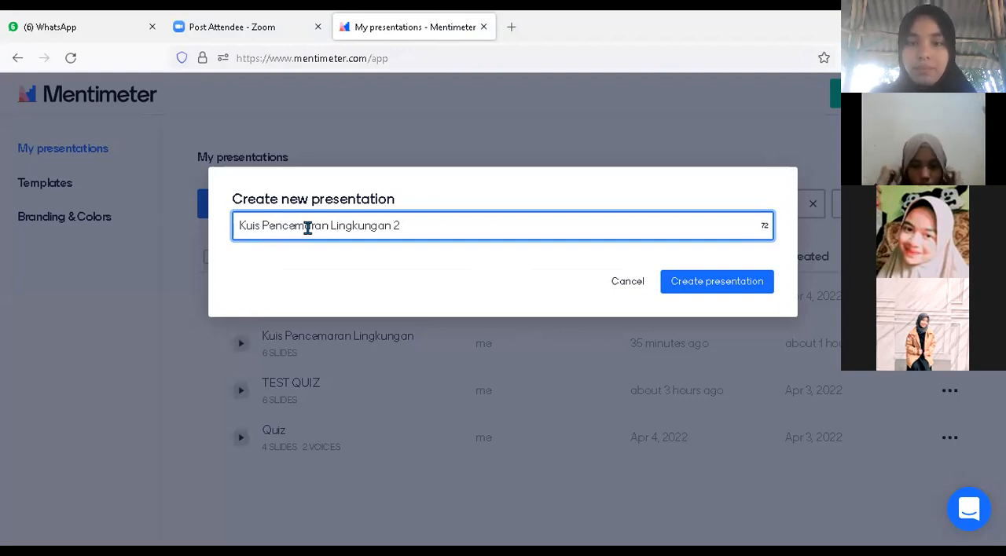
{"action": "left_click", "coordinate": [696, 282]}
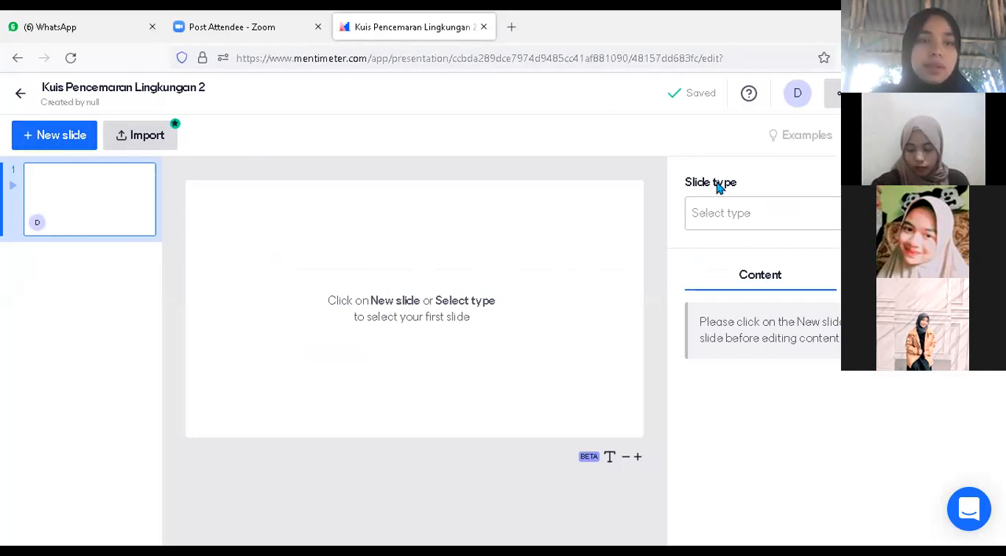
Make the first slide a Select Answer slide from the Quiz Competition types
{"action": "left_click", "coordinate": [56, 137]}
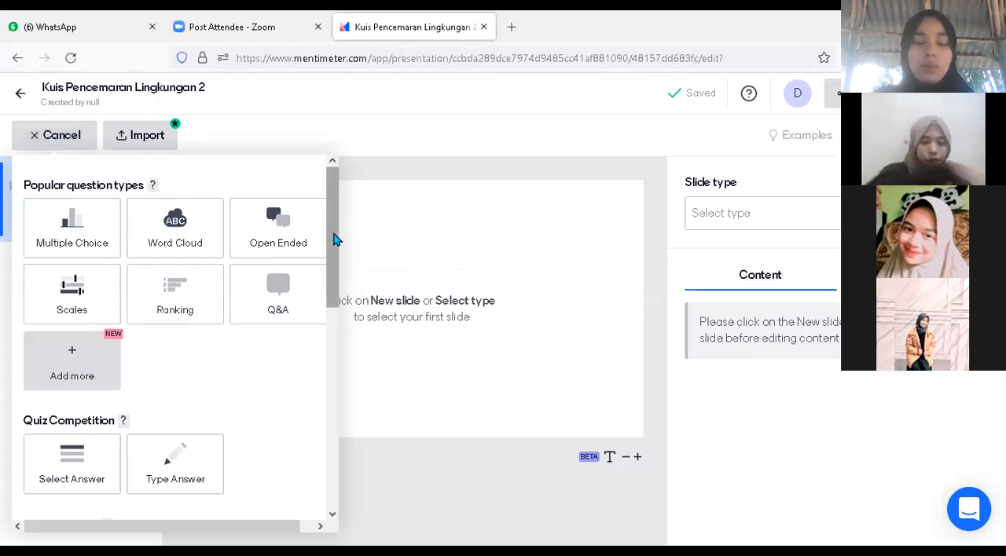
{"action": "left_click_drag", "start_coordinate": [333, 234], "coordinate": [335, 483]}
{"action": "left_click_drag", "start_coordinate": [316, 299], "coordinate": [309, 180]}
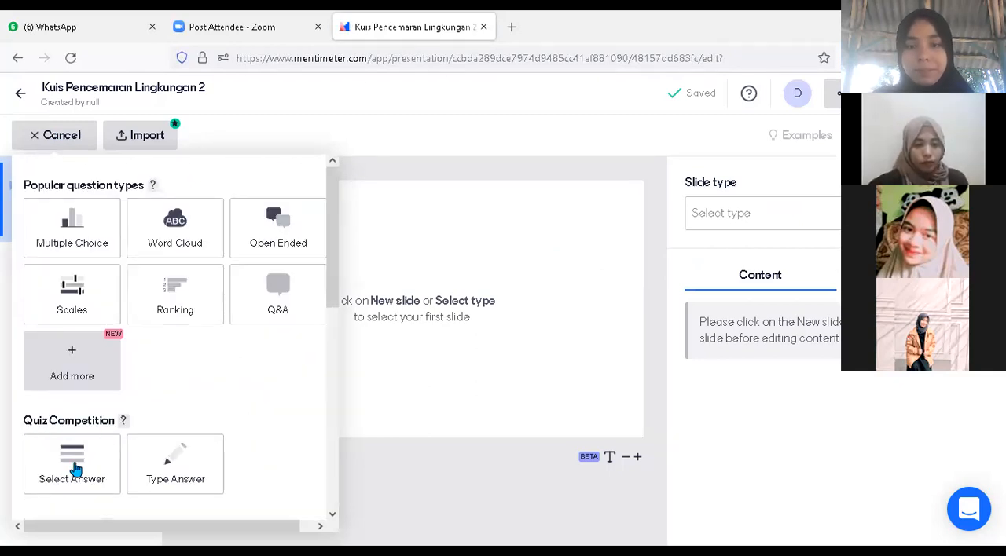
{"action": "mouse_move", "coordinate": [72, 469]}
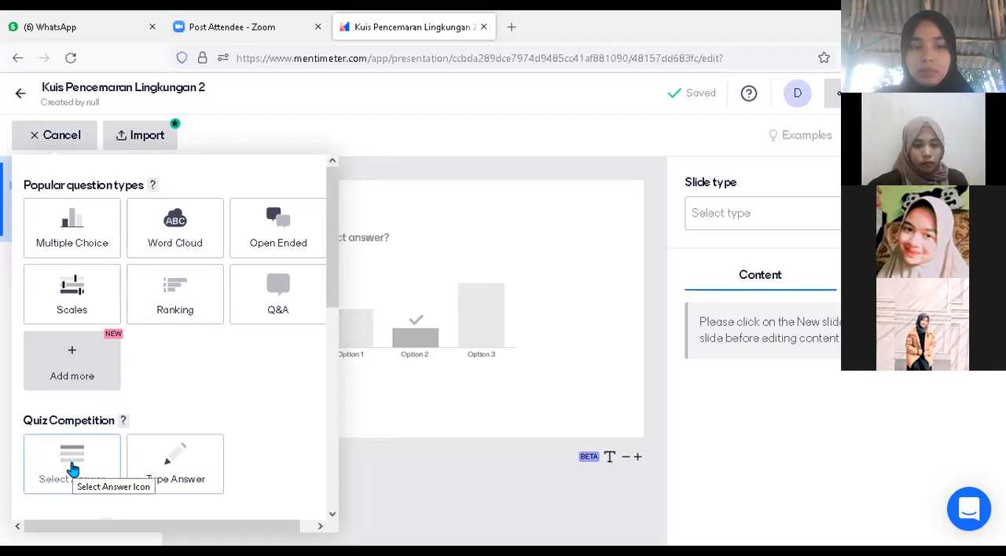
{"action": "left_click", "coordinate": [72, 469]}
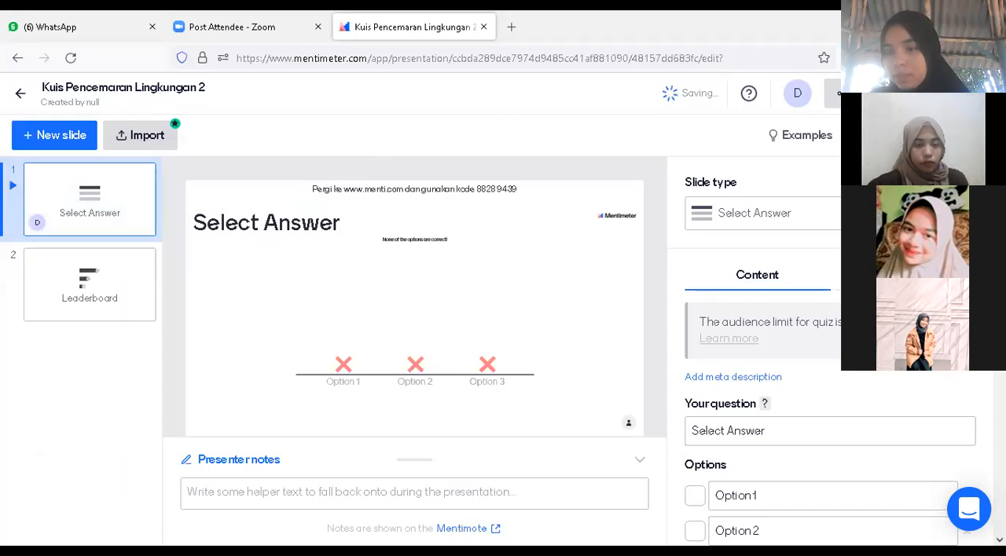
Set the slide's question to "Pencemaran yang diakibatkan olah bakteri termasuk kedalam pencemaran"
{"action": "scroll", "coordinate": [830, 393], "scroll_direction": "down", "scroll_amount": 1}
{"action": "scroll", "coordinate": [785, 353], "scroll_direction": "down", "scroll_amount": 3}
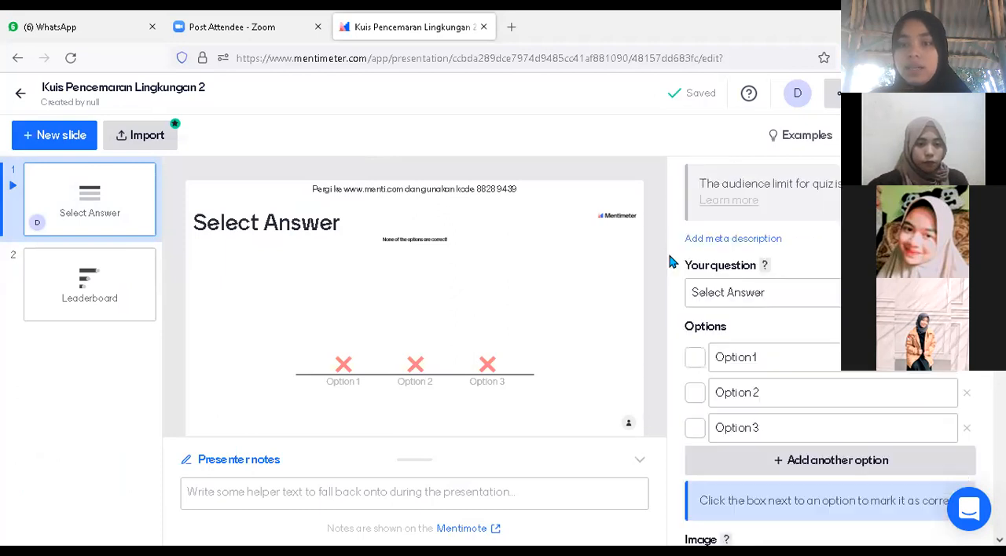
{"action": "scroll", "coordinate": [707, 262], "scroll_direction": "down", "scroll_amount": 1}
{"action": "left_click", "coordinate": [753, 269]}
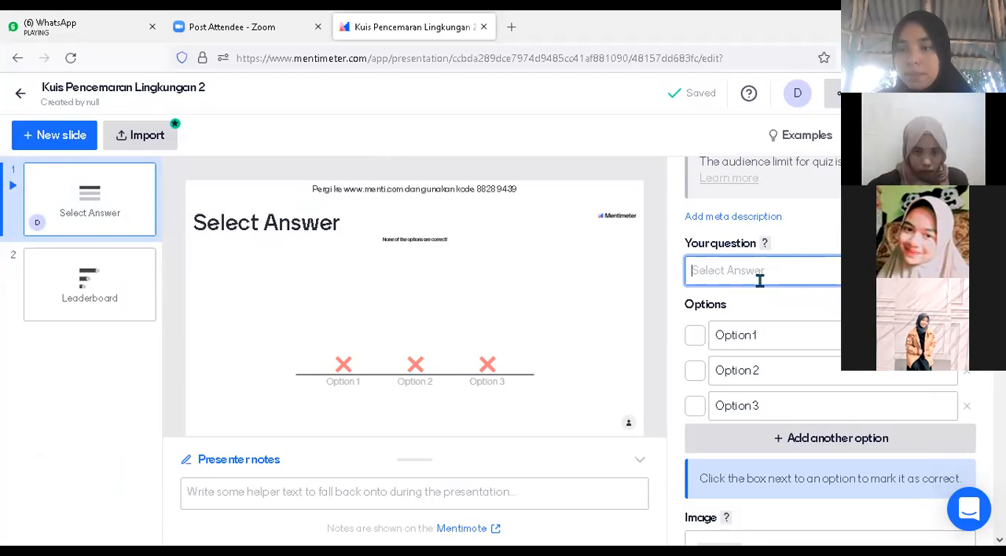
{"action": "type", "text": "Pencem"}
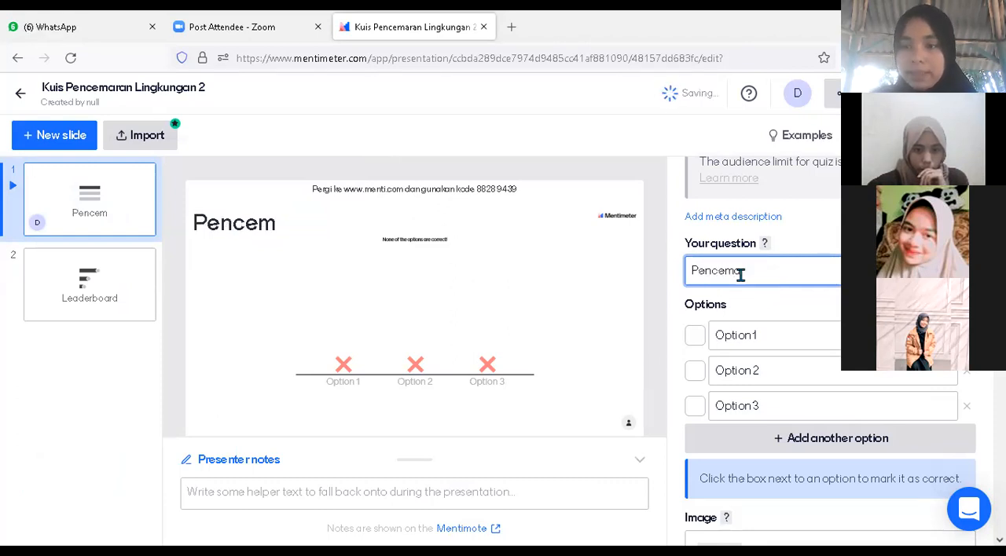
{"action": "type", "text": "aran "}
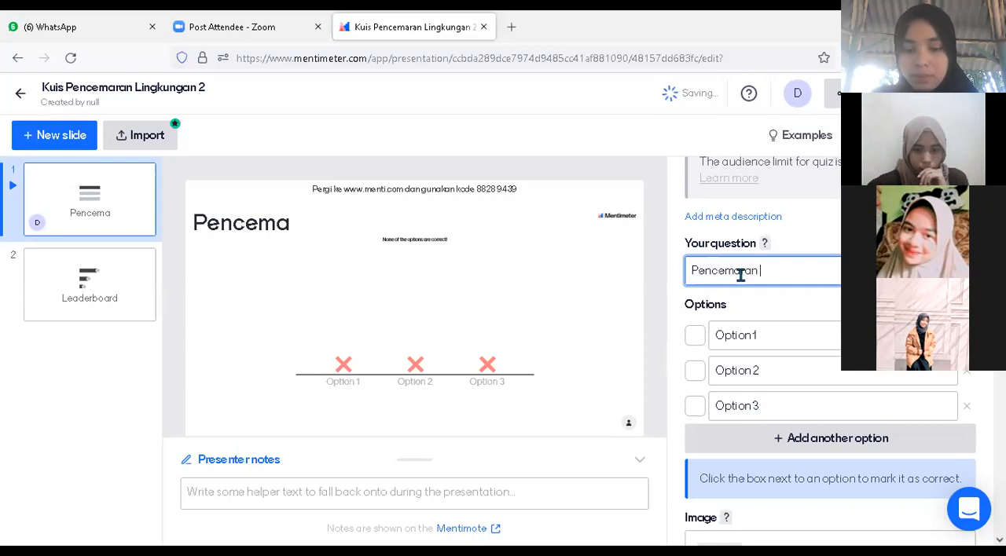
{"action": "type", "text": "yang"}
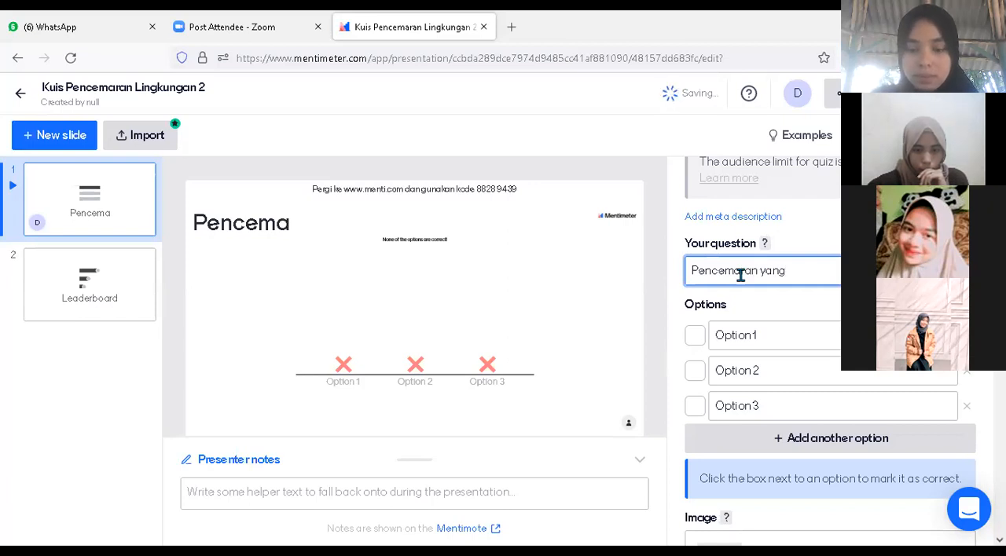
{"action": "type", "text": " diakibatkan"}
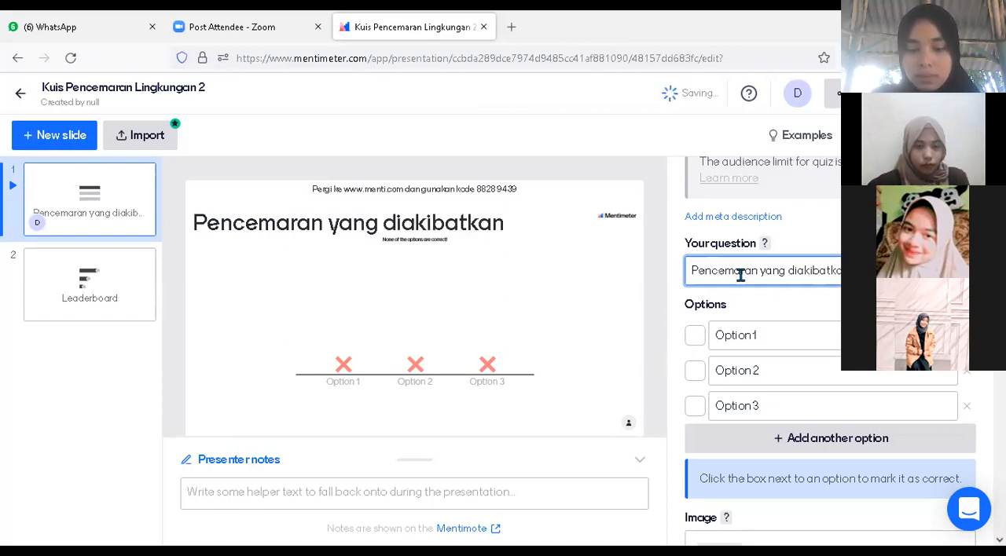
{"action": "type", "text": "an"}
{"action": "type", "text": " oleh"}
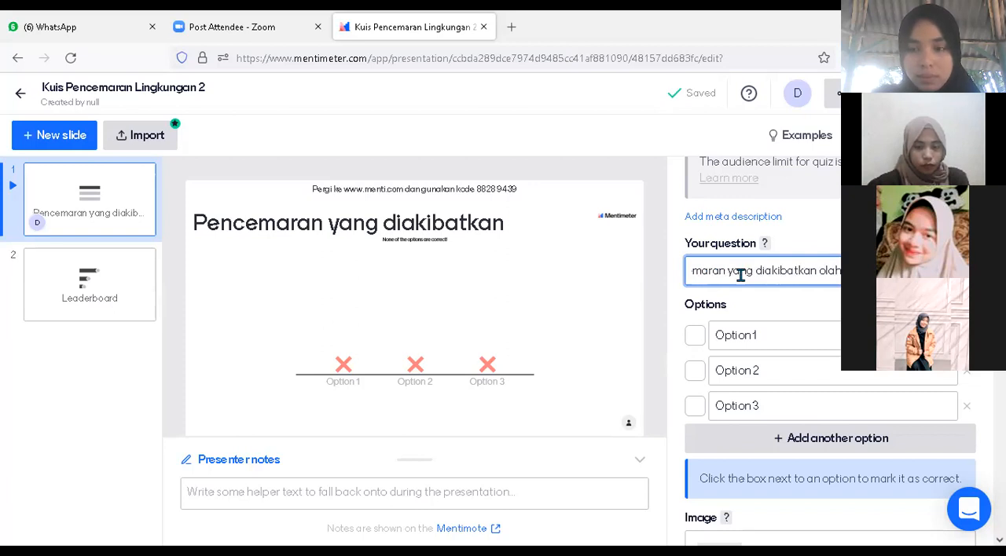
{"action": "type", "text": " bakteri termasuk l"}
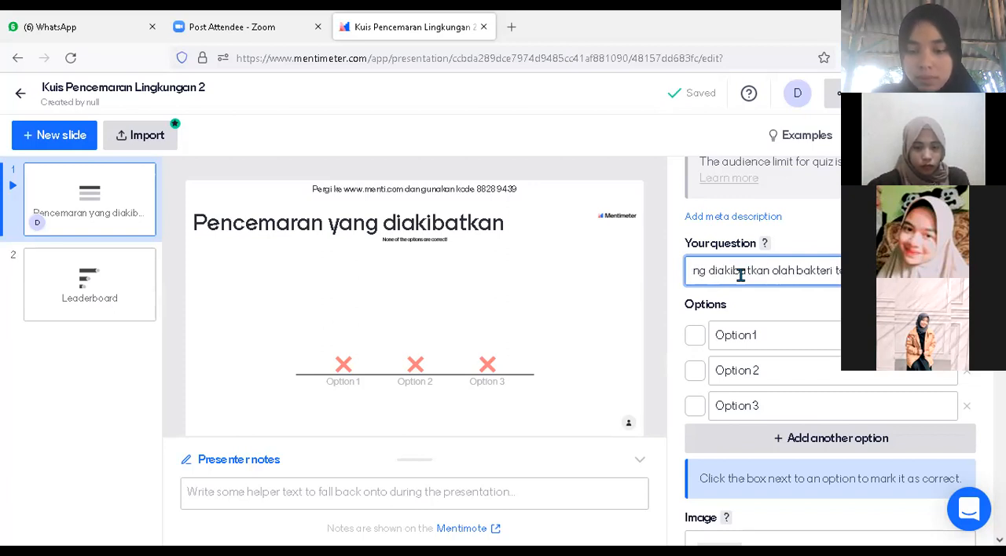
Set the first answer option of the quiz question to "Biologi"
{"action": "left_click", "coordinate": [741, 339]}
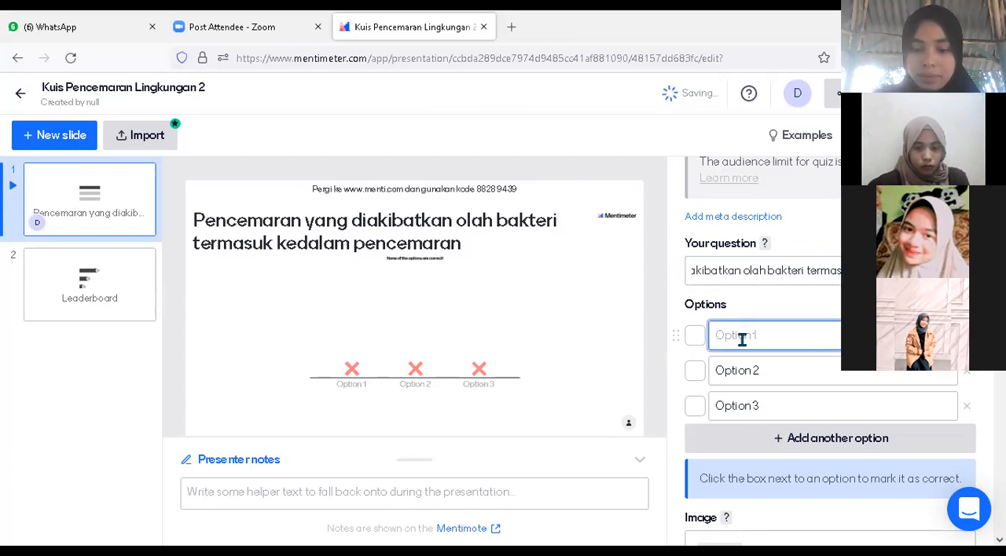
{"action": "type", "text": "Biolo"}
{"action": "left_click", "coordinate": [763, 412]}
{"action": "type", "text": "gi"}
Set the second answer option to "Kimiawi" and the third to "Fisik"
{"action": "left_click", "coordinate": [751, 373]}
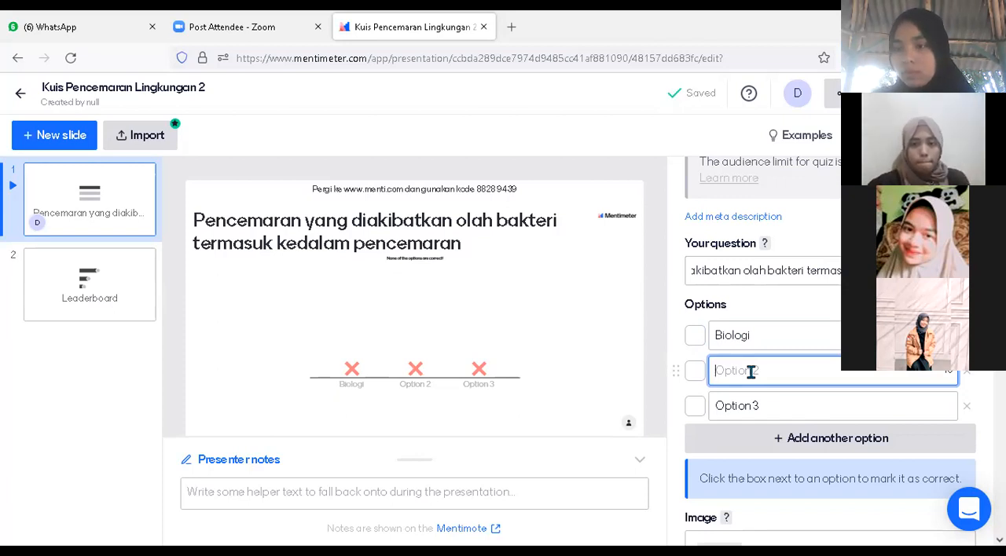
{"action": "type", "text": "Kimiawi"}
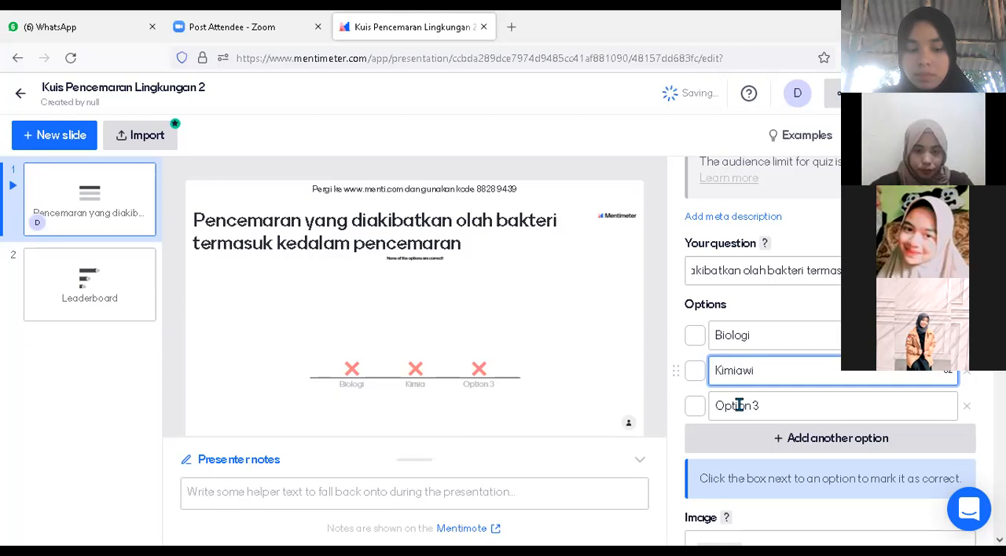
{"action": "left_click", "coordinate": [738, 406]}
{"action": "type", "text": "Fisik"}
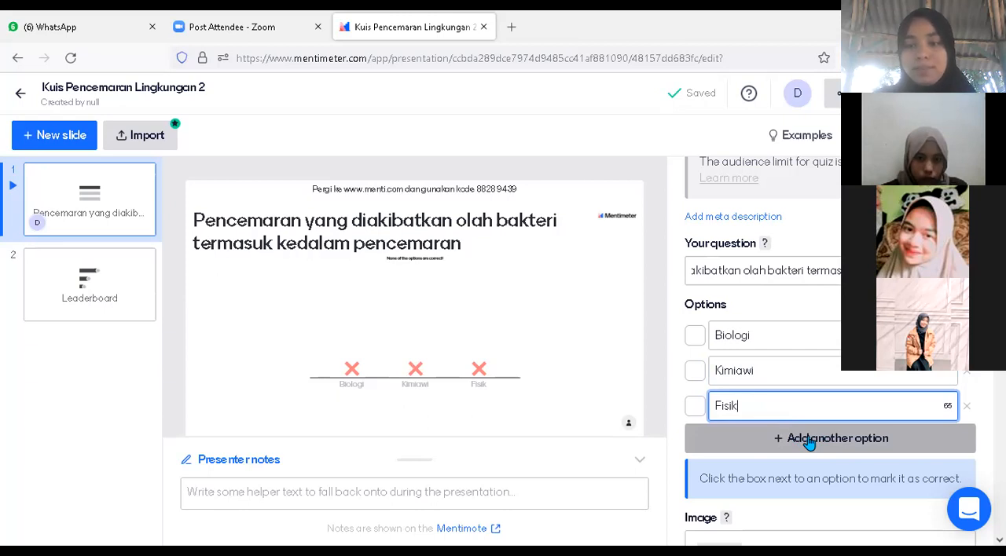
Add a fourth answer option to the question with the text "Tanah"
{"action": "left_click", "coordinate": [809, 444]}
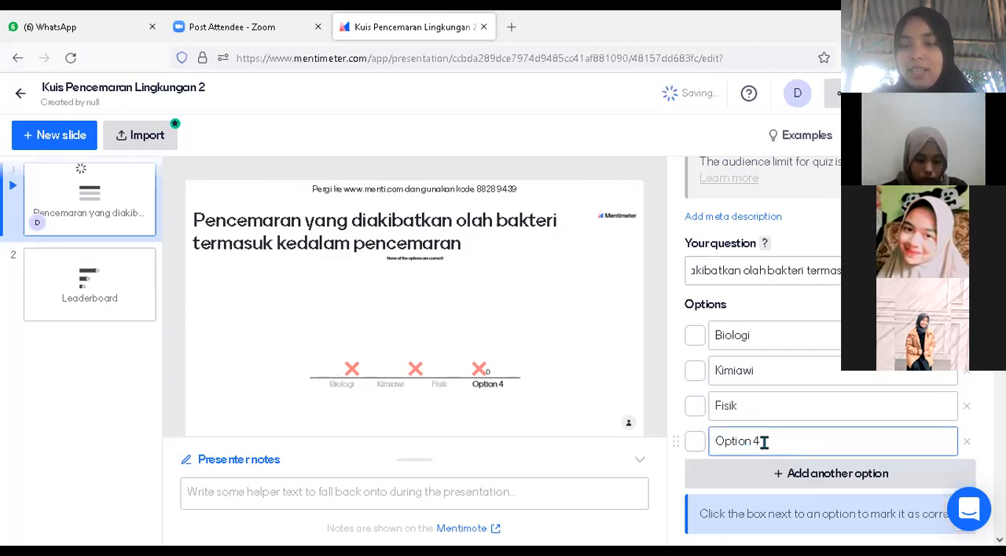
{"action": "left_click", "coordinate": [764, 442]}
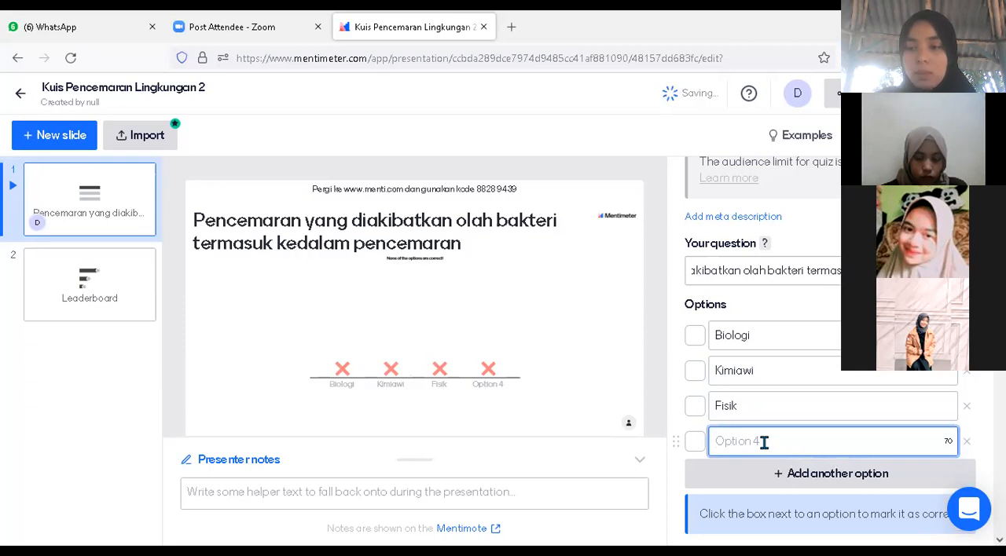
{"action": "type", "text": "Tanah"}
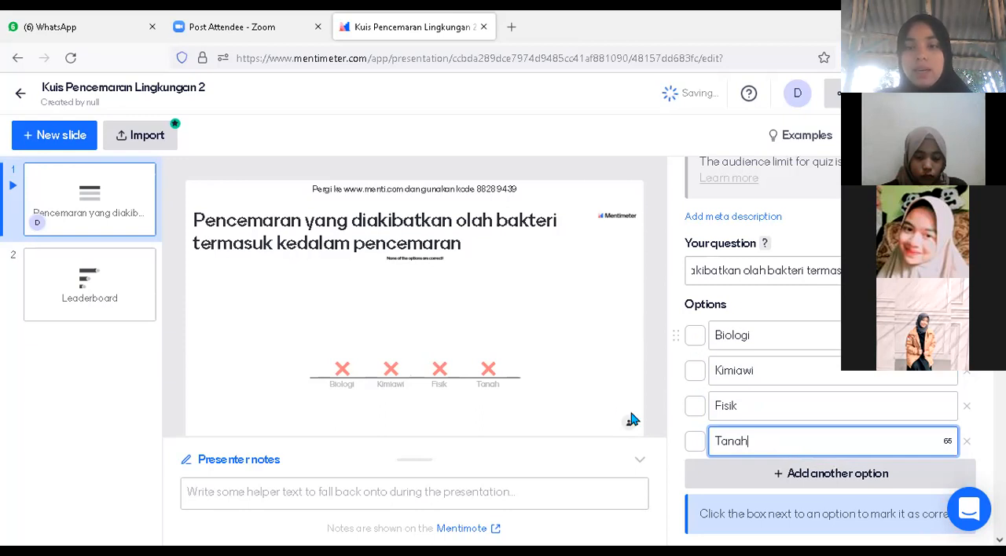
Mark "Biologi" as the correct answer to the quiz question
{"action": "left_click", "coordinate": [694, 337]}
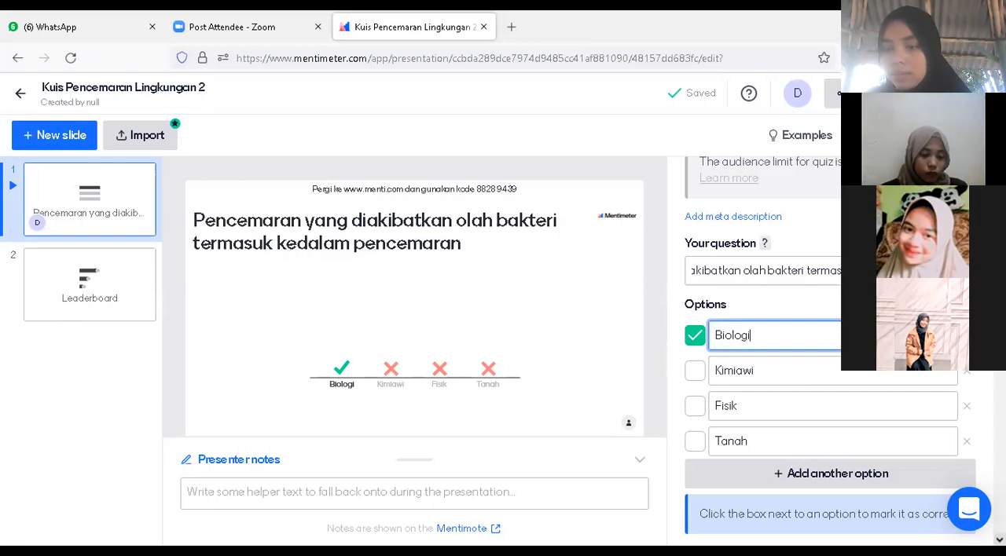
{"action": "scroll", "coordinate": [830, 346], "scroll_direction": "down", "scroll_amount": 2}
{"action": "scroll", "coordinate": [783, 370], "scroll_direction": "down", "scroll_amount": 2}
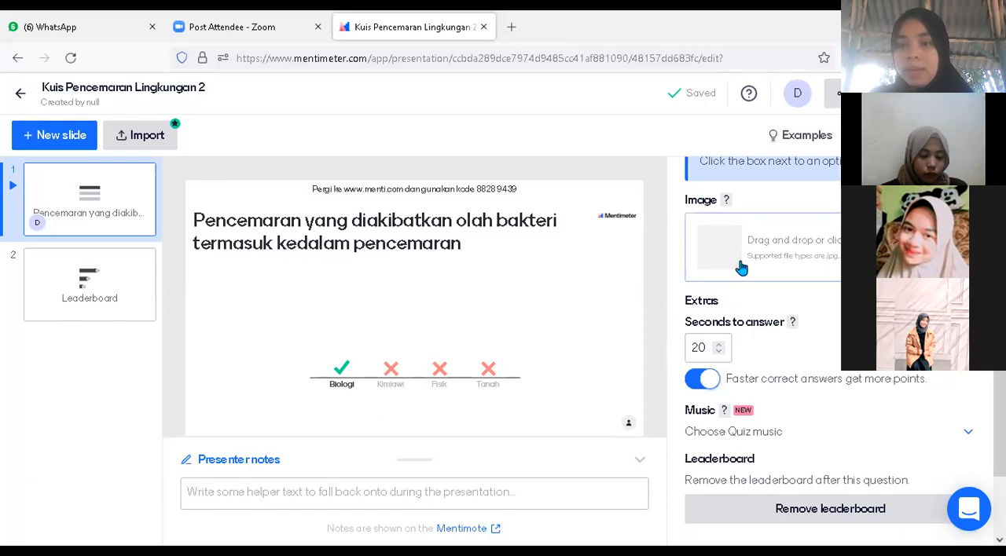
{"action": "left_click", "coordinate": [716, 337]}
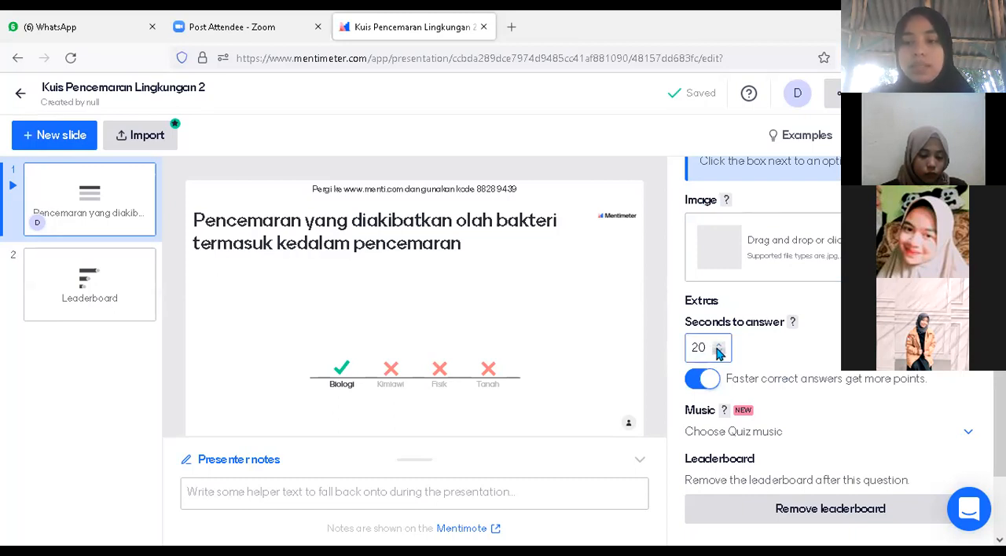
{"action": "left_click", "coordinate": [706, 350]}
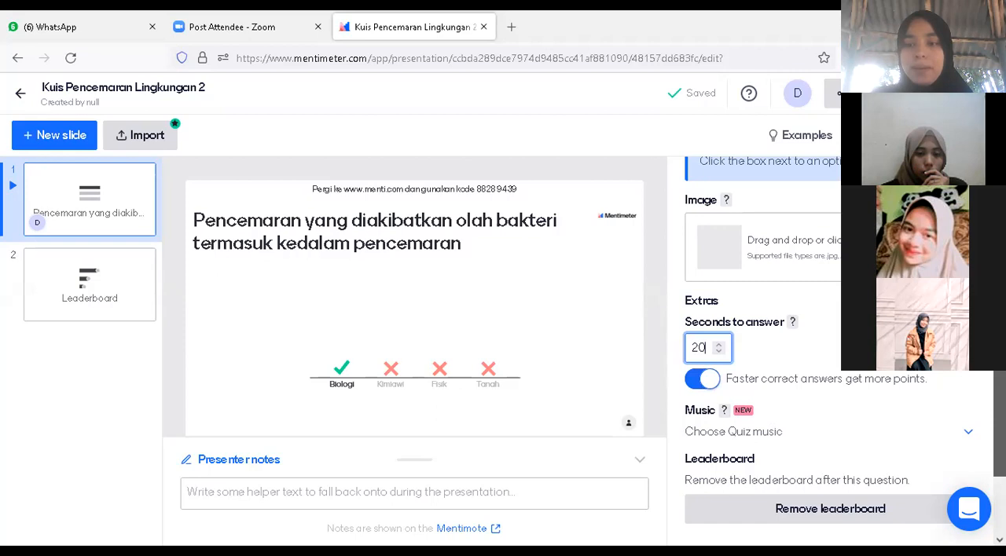
{"action": "scroll", "coordinate": [864, 437], "scroll_direction": "down", "scroll_amount": 2}
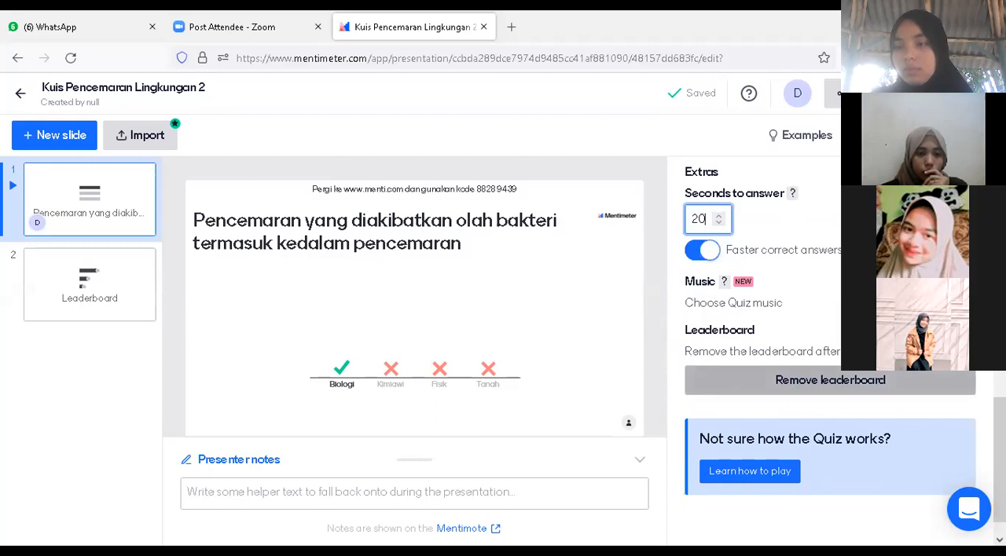
Duplicate the first question slide together with its leaderboard
{"action": "scroll", "coordinate": [829, 354], "scroll_direction": "up", "scroll_amount": 8}
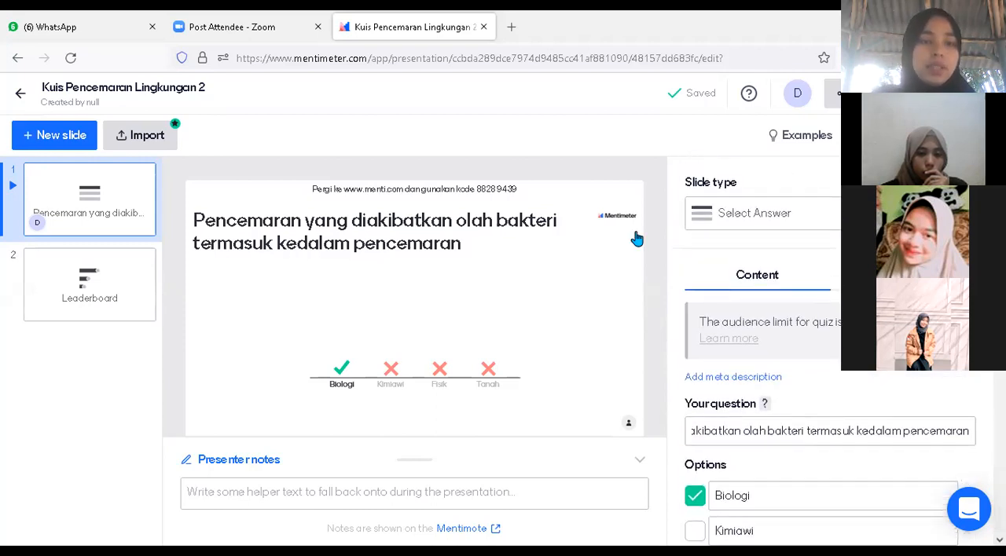
{"action": "left_click", "coordinate": [12, 231]}
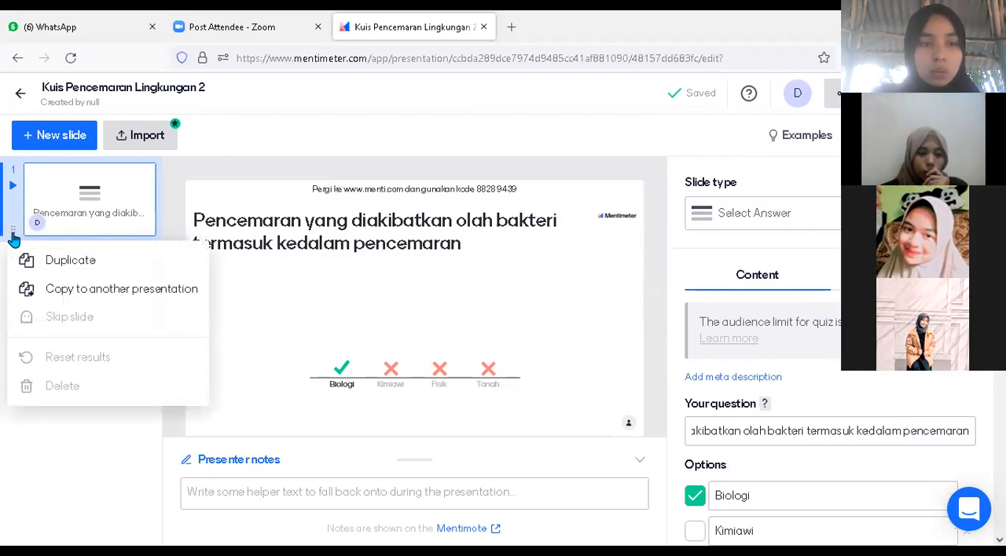
{"action": "left_click", "coordinate": [71, 264]}
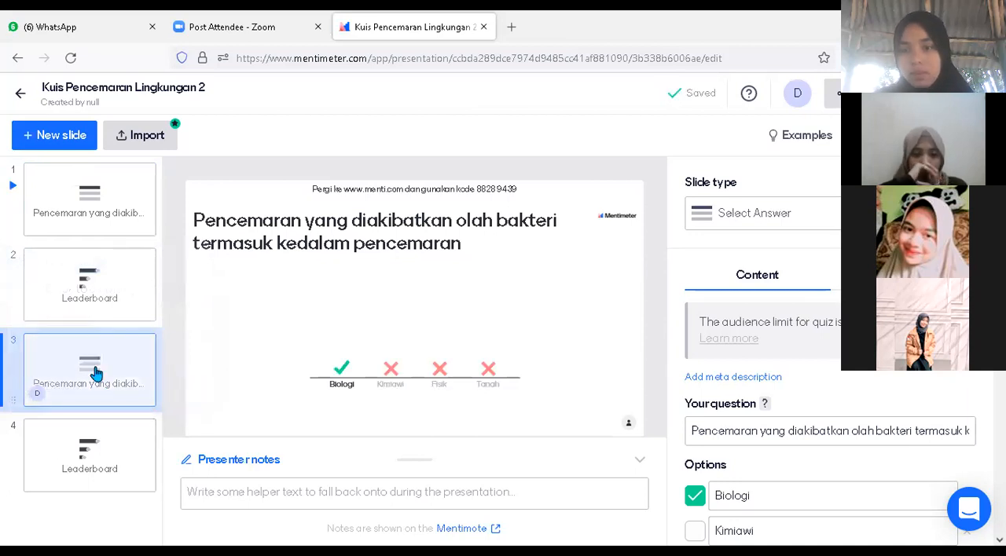
Replace the duplicated slide's question with "Salah satu penyebab penyakit kolera pada penduduk adalah"
{"action": "scroll", "coordinate": [829, 353], "scroll_direction": "down", "scroll_amount": 2}
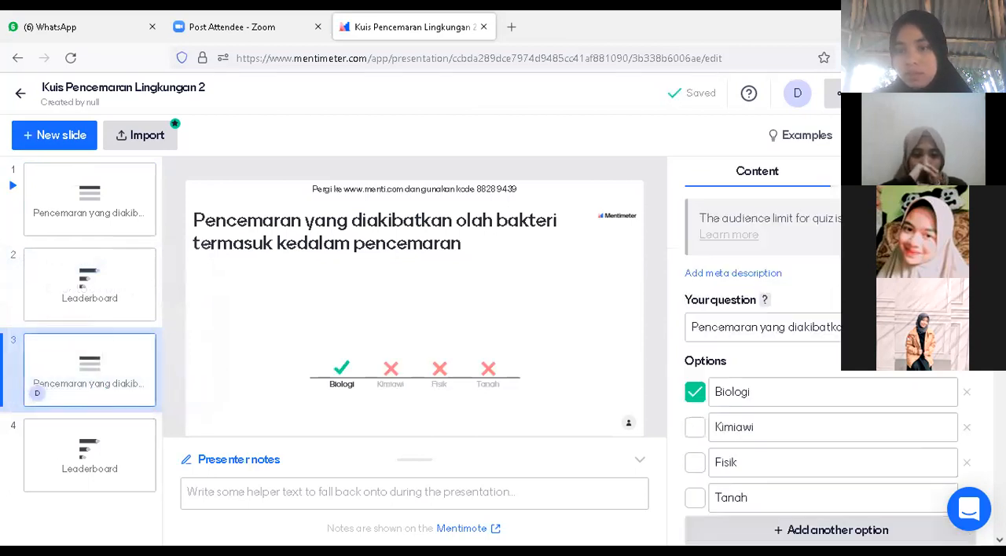
{"action": "scroll", "coordinate": [829, 354], "scroll_direction": "down", "scroll_amount": 2}
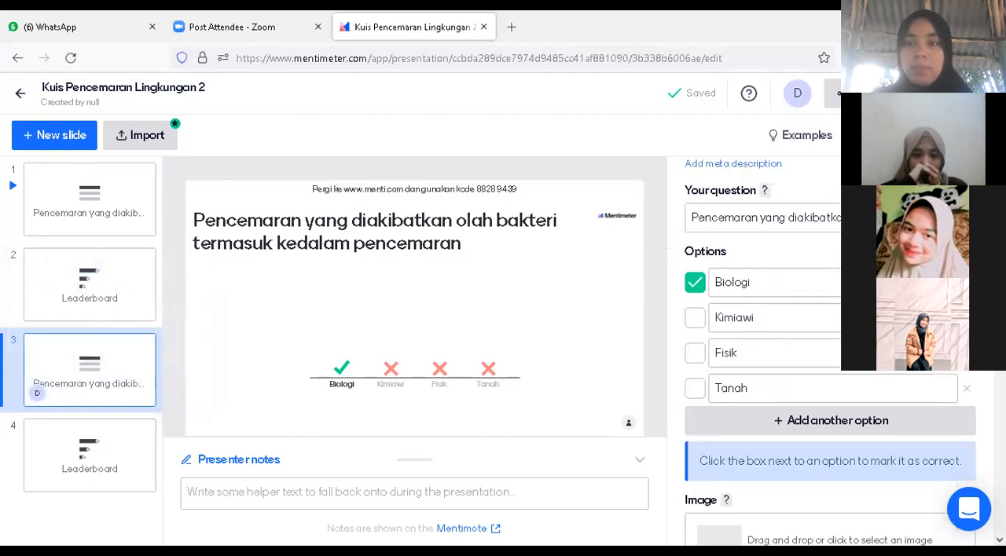
{"action": "left_click", "coordinate": [825, 224]}
{"action": "key", "text": "ctrl+a"}
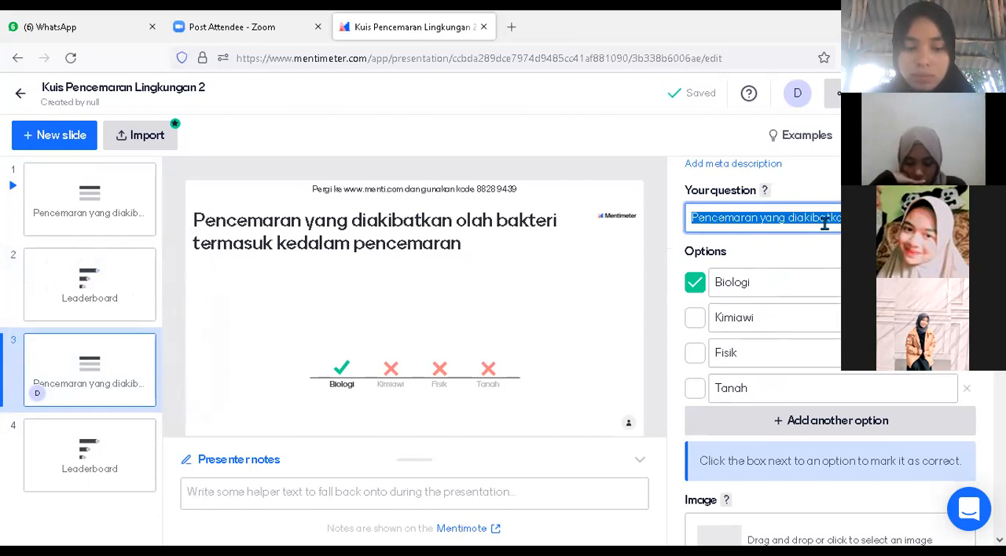
{"action": "type", "text": "Salah"}
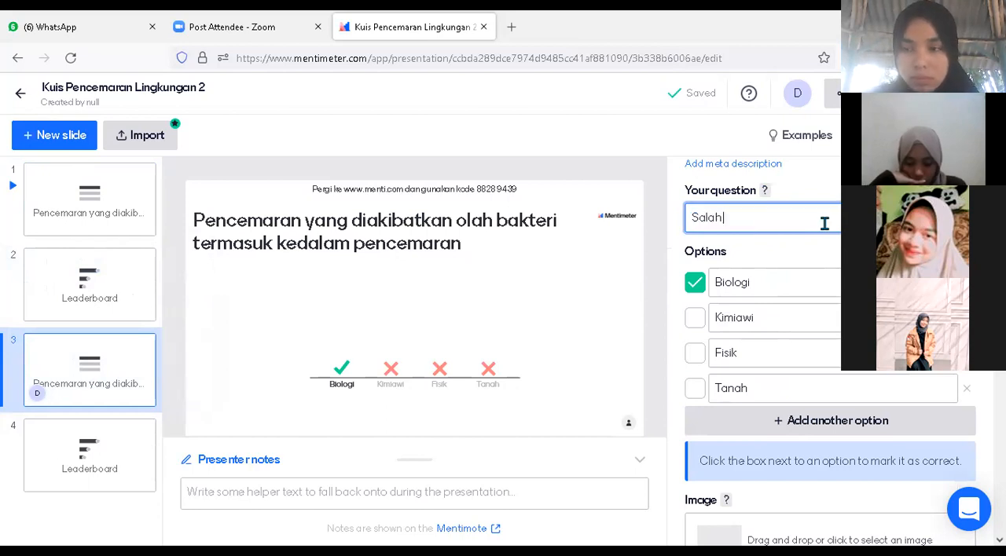
{"action": "type", "text": " satu p"}
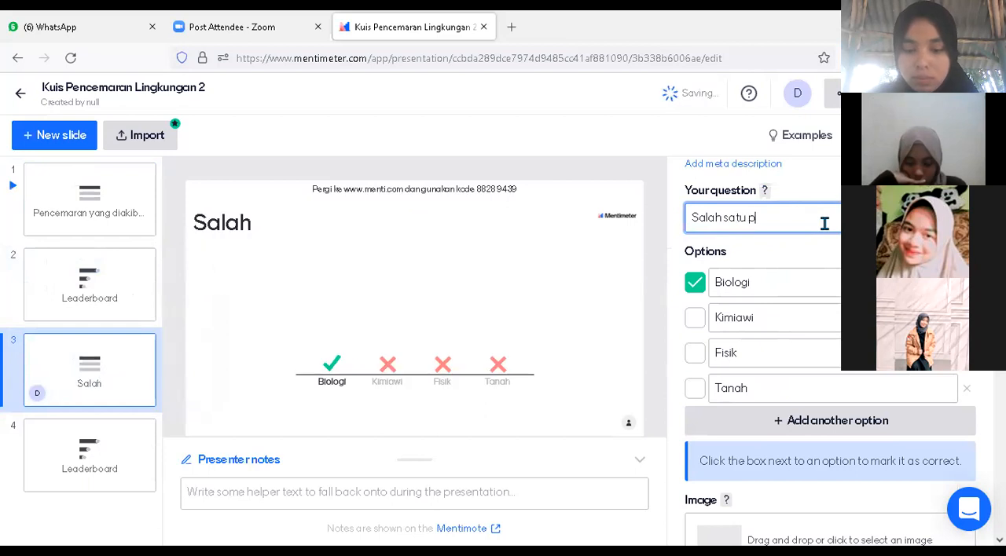
{"action": "type", "text": "enyebab pencem"}
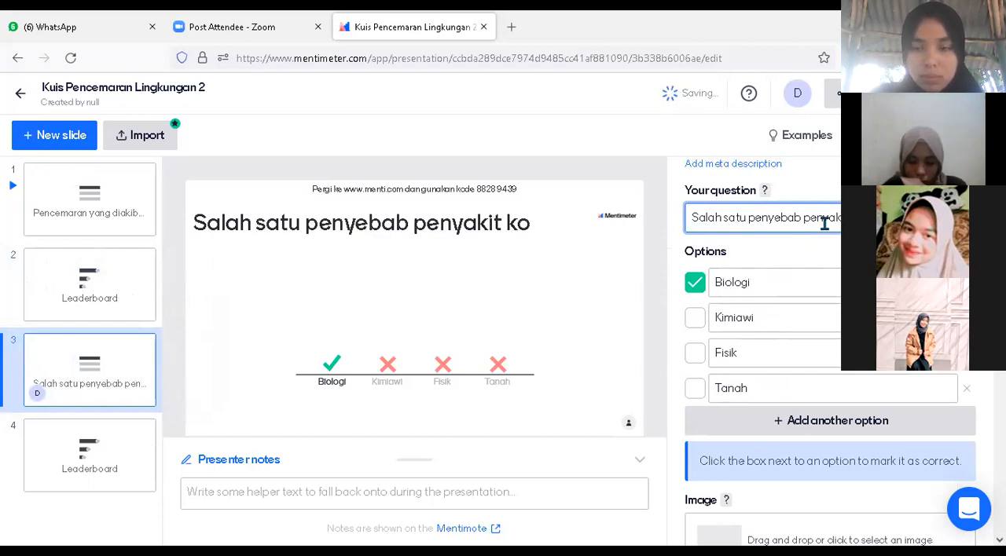
{"action": "type", "text": "ah"}
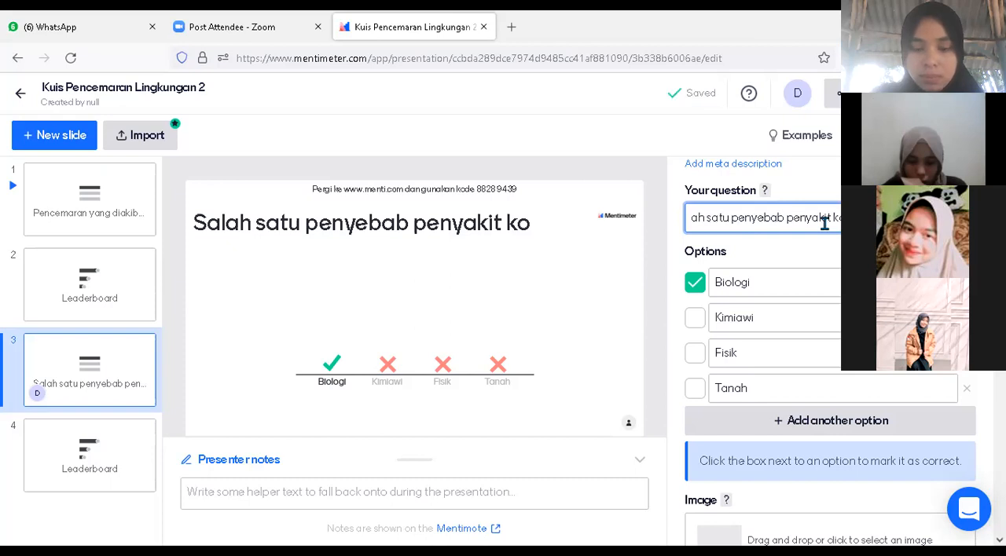
{"action": "type", "text": " satu pen"}
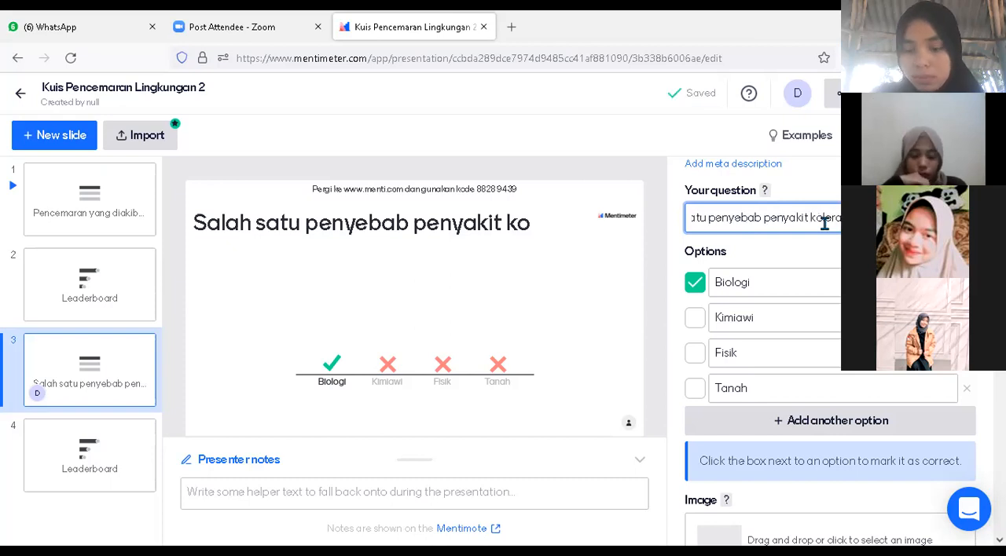
{"action": "key", "text": "BackSpace"}
{"action": "key", "text": "BackSpace"}
{"action": "type", "text": "alah"}
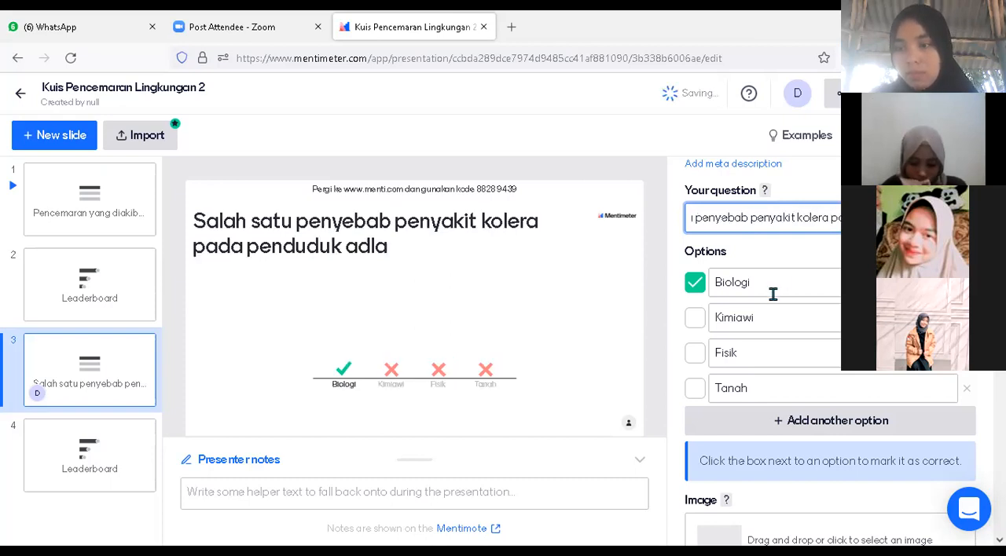
Replace the first answer option of the cholera question with "Keterbatasan tempat tinggal"
{"action": "left_click", "coordinate": [773, 294]}
{"action": "double_click", "coordinate": [772, 293]}
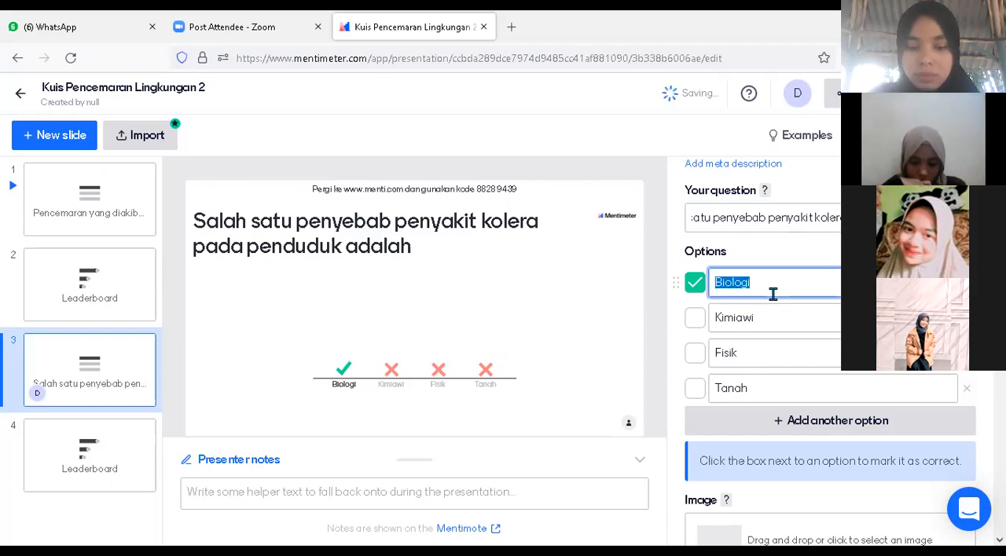
{"action": "key", "text": "BackSpace"}
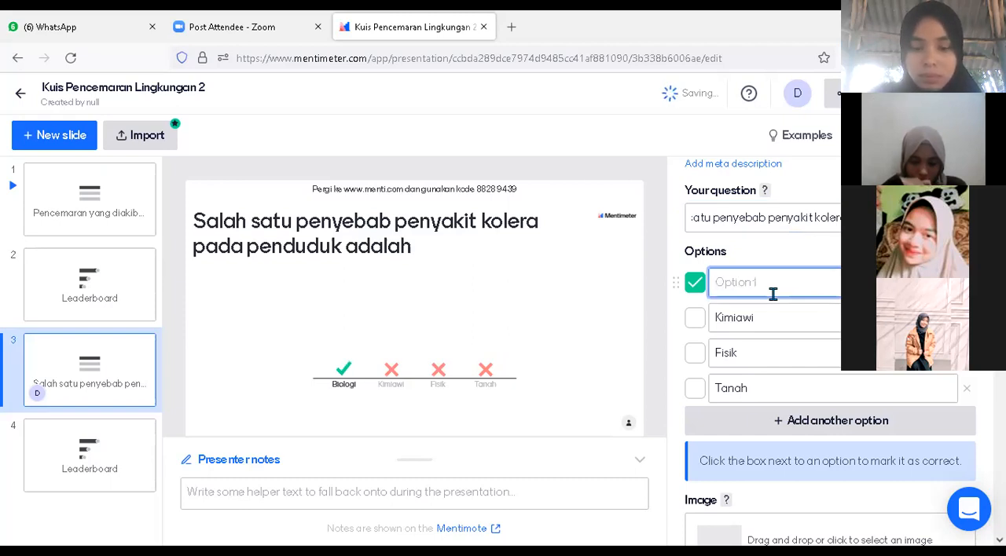
{"action": "type", "text": "Ke"}
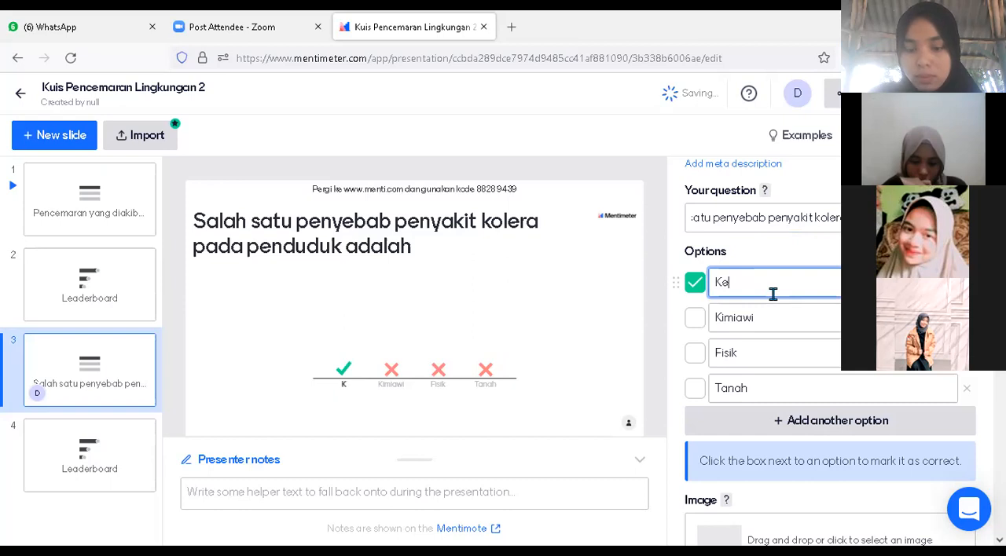
{"action": "type", "text": "terbatasan temp"}
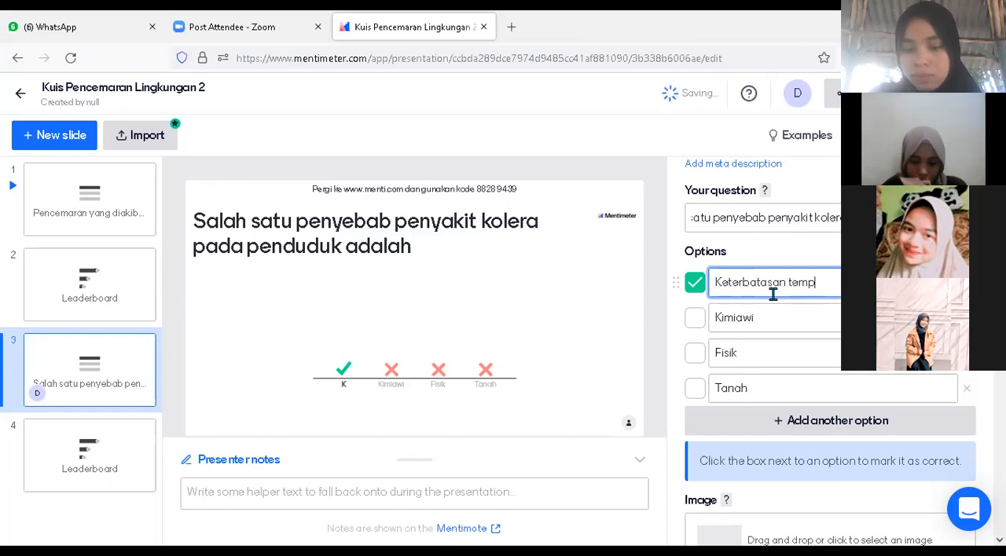
{"action": "type", "text": "at tin"}
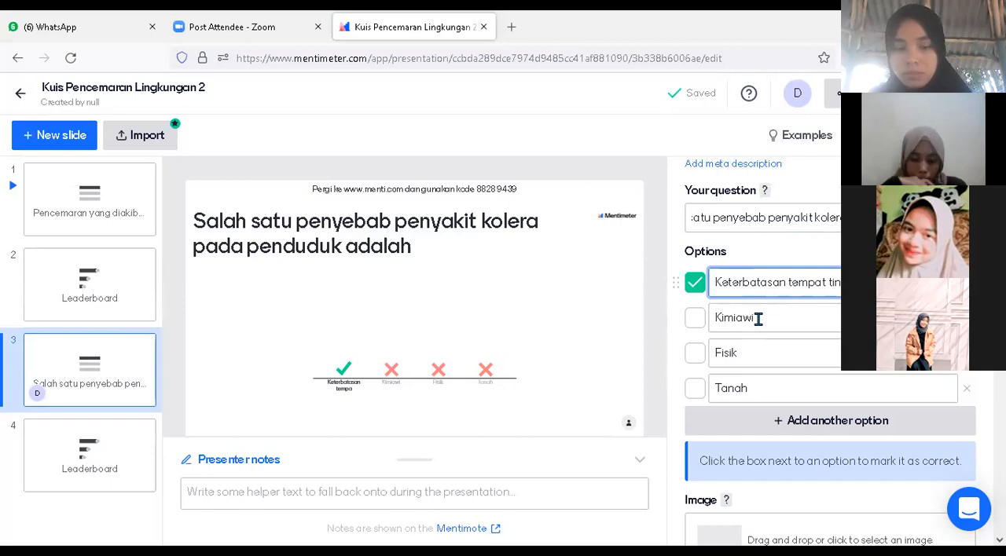
Replace the second answer option, "Kimiawi", with "Keterbatasan air bersih"
{"action": "double_click", "coordinate": [757, 318]}
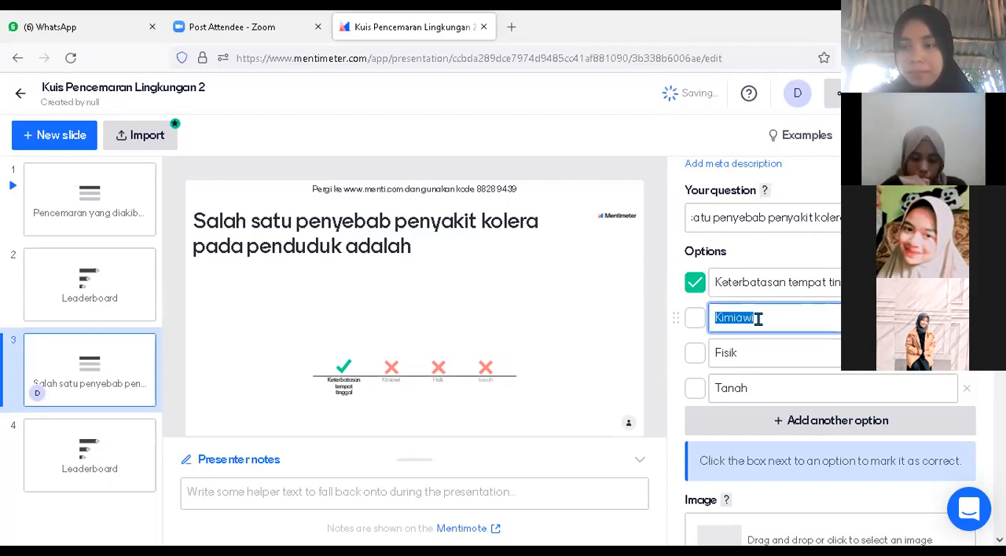
{"action": "type", "text": "Kete"}
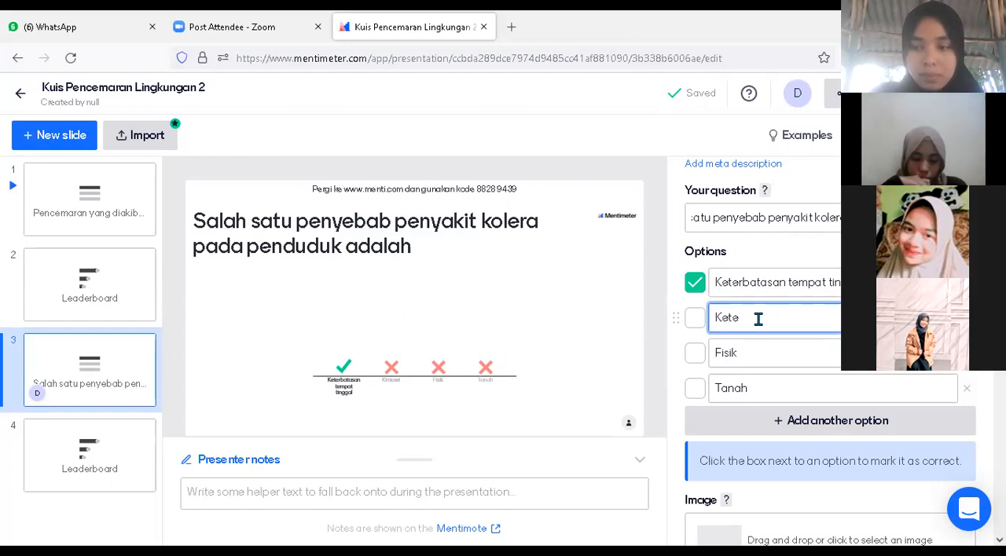
{"action": "type", "text": "rbatasan air b"}
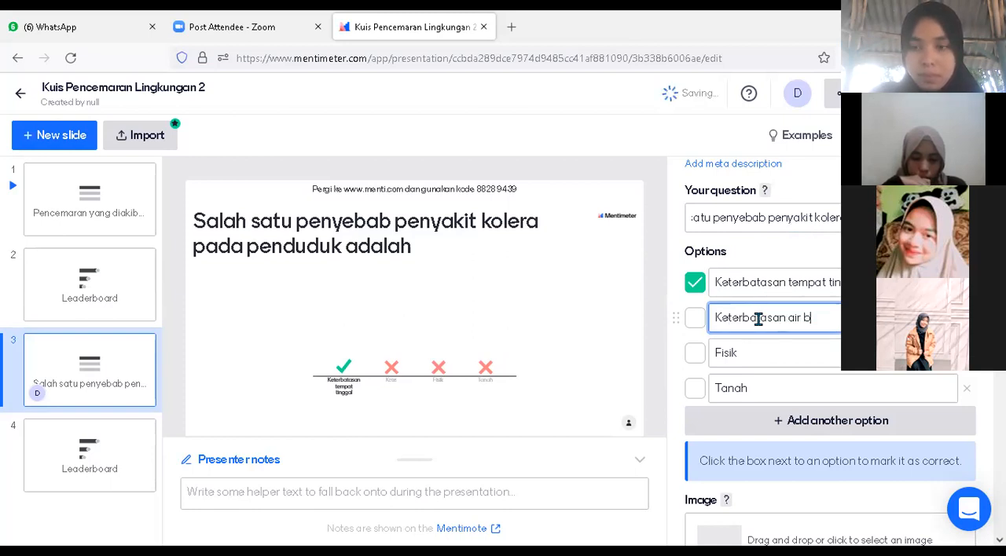
{"action": "type", "text": "ersih"}
Replace the third answer option, "Fisik", with "Keterbatasan udara bersih"
{"action": "left_click", "coordinate": [752, 351]}
{"action": "double_click", "coordinate": [752, 351]}
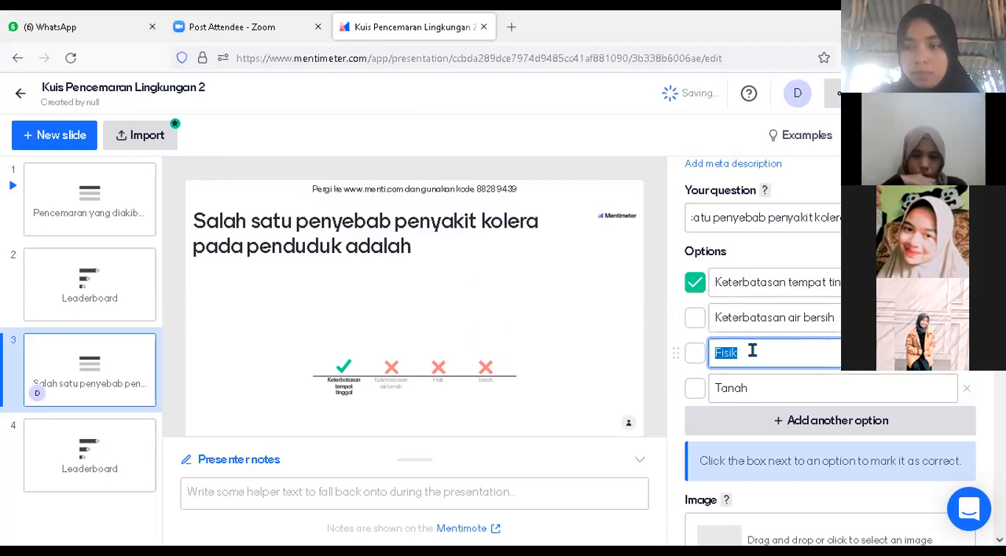
{"action": "type", "text": "k"}
{"action": "type", "text": "eter"}
{"action": "type", "text": "batas"}
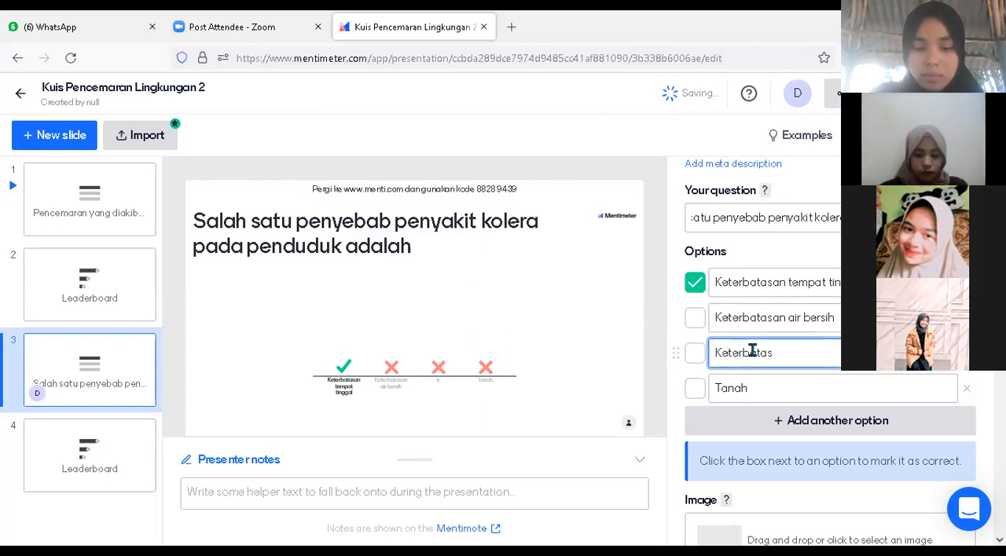
{"action": "type", "text": "an udara bers"}
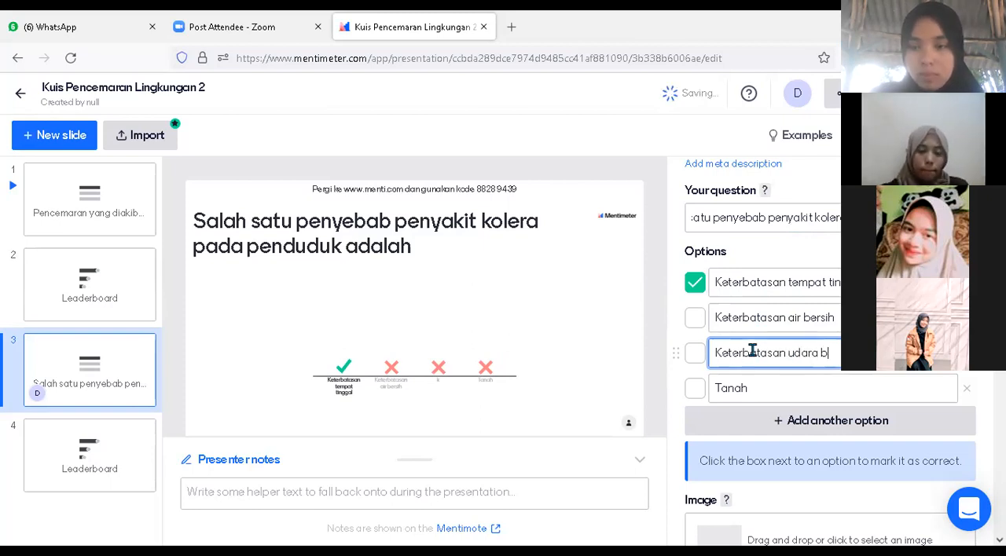
Replace the fourth answer option, "Tanah", with "Keterbatasan persediaan makanan"
{"action": "left_click", "coordinate": [745, 390]}
{"action": "double_click", "coordinate": [744, 391]}
{"action": "type", "text": "Keterbatasan persedia"}
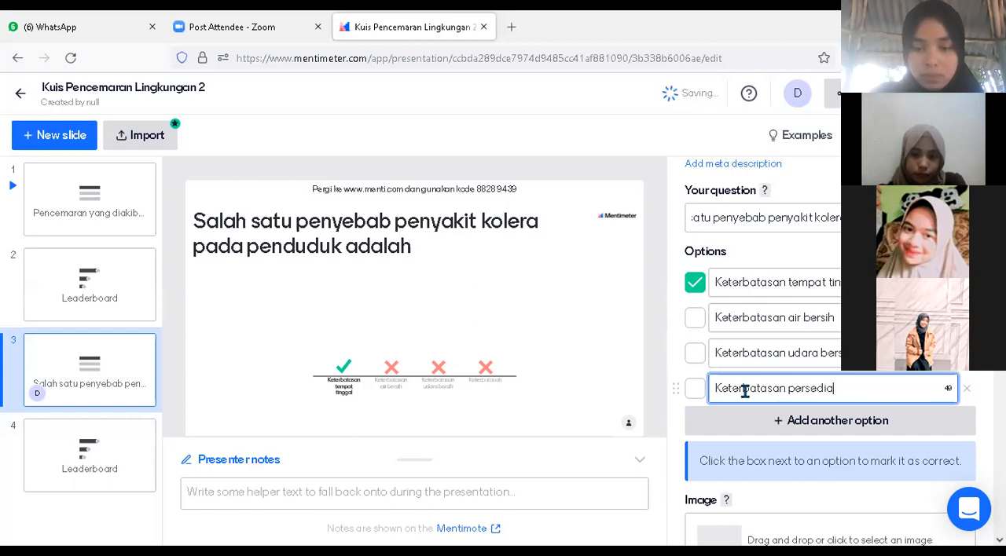
{"action": "type", "text": "an am"}
{"action": "key", "text": "BackSpace"}
{"action": "key", "text": "BackSpace"}
{"action": "type", "text": "makanan"}
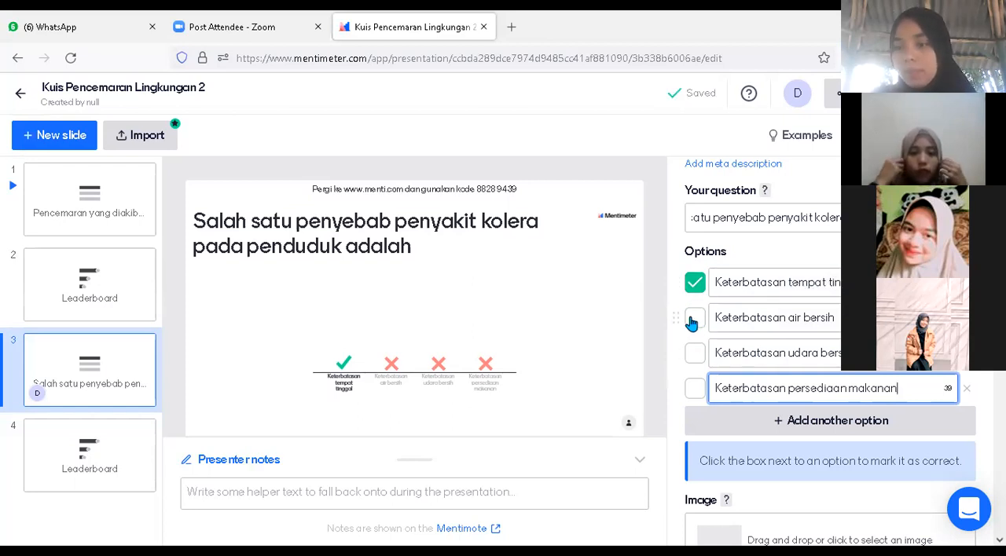
Make "Keterbatasan air bersih" the only correct answer by unmarking "Keterbatasan tempat tinggal"
{"action": "left_click", "coordinate": [694, 323]}
{"action": "left_click", "coordinate": [694, 323]}
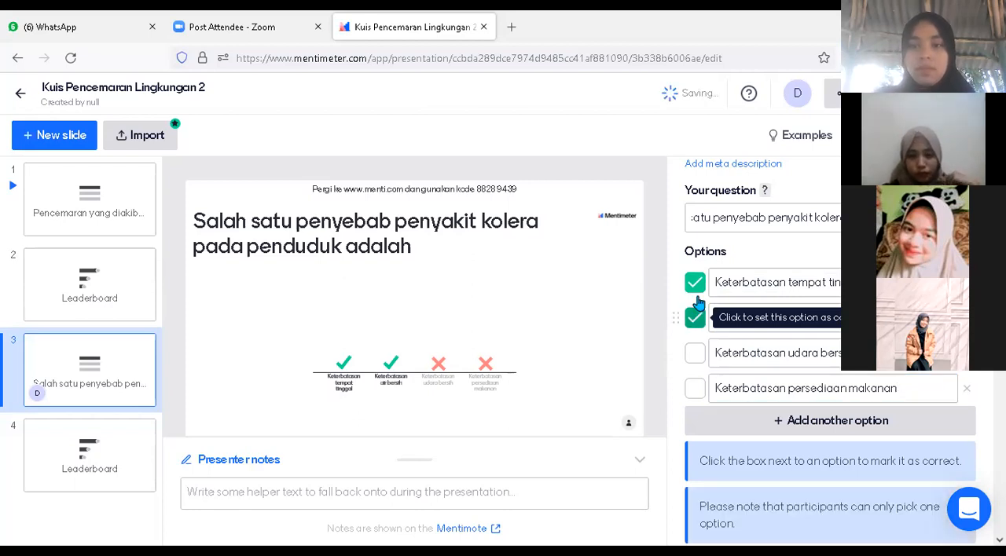
{"action": "left_click", "coordinate": [698, 318]}
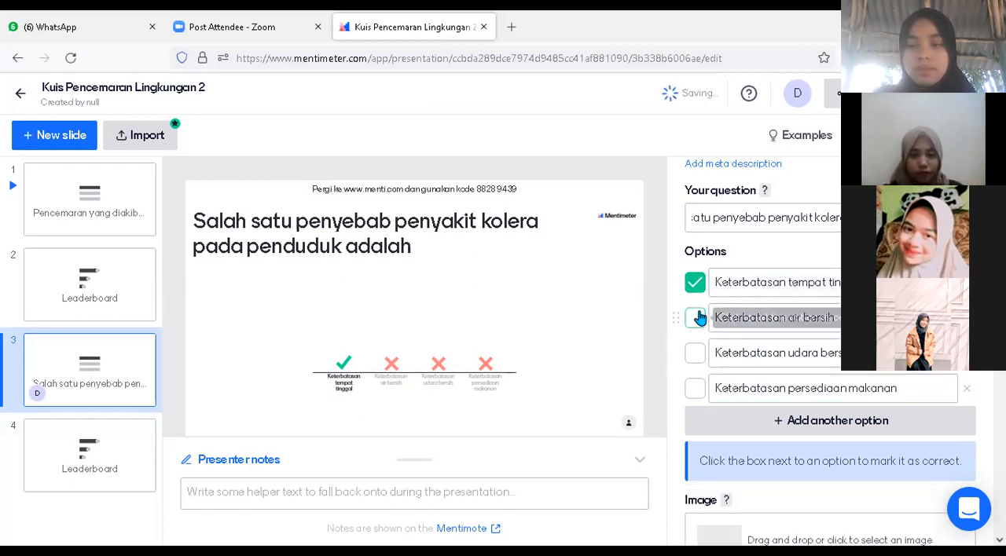
{"action": "left_click", "coordinate": [700, 317]}
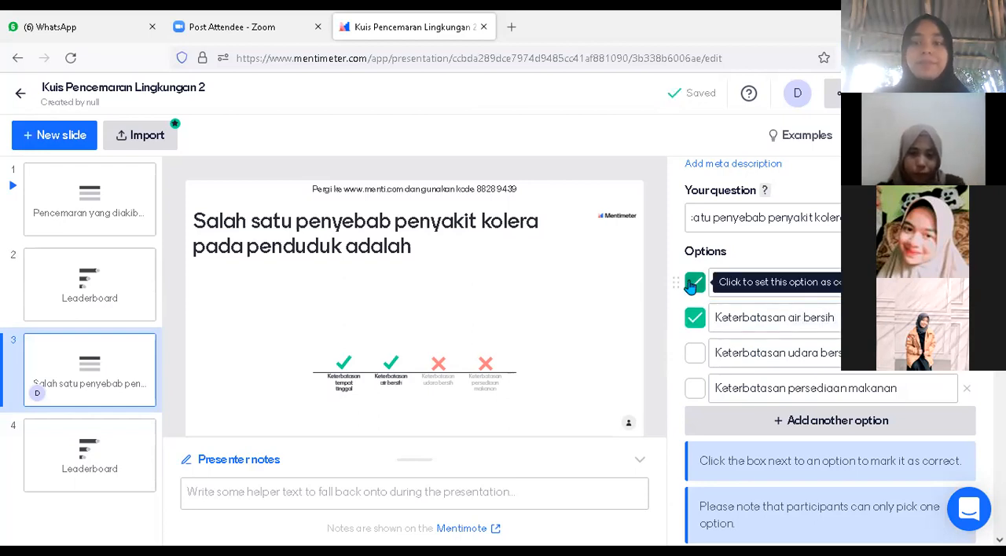
{"action": "left_click", "coordinate": [692, 283]}
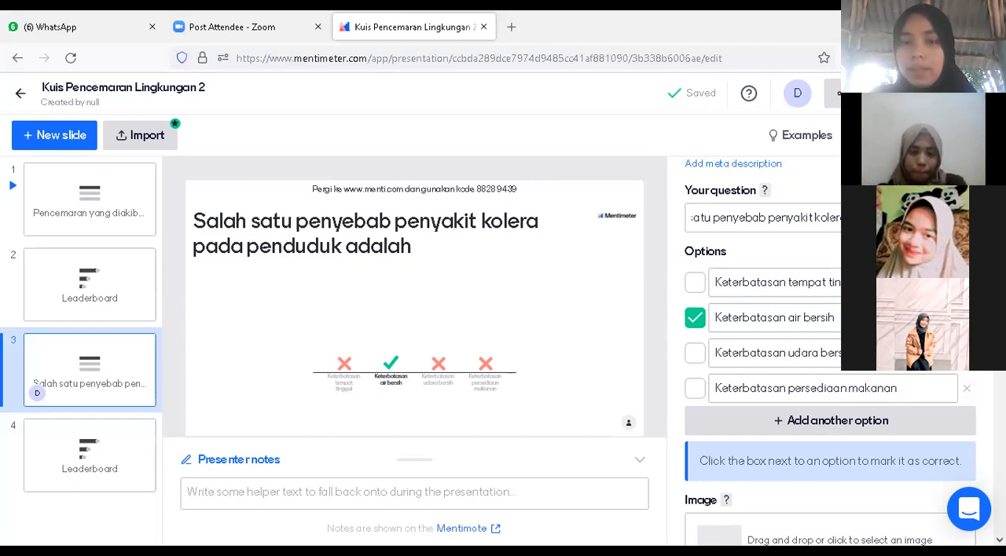
Browse the available presentation themes and apply the Explore theme to the quiz, returning to the slide on the cause of cholera
{"action": "left_click", "coordinate": [884, 135]}
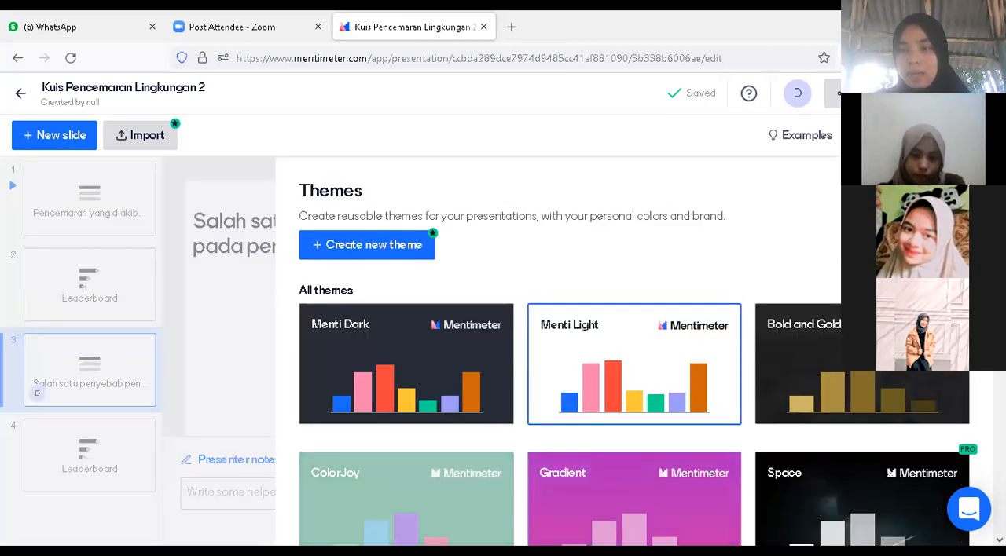
{"action": "scroll", "coordinate": [628, 353], "scroll_direction": "down", "scroll_amount": 10}
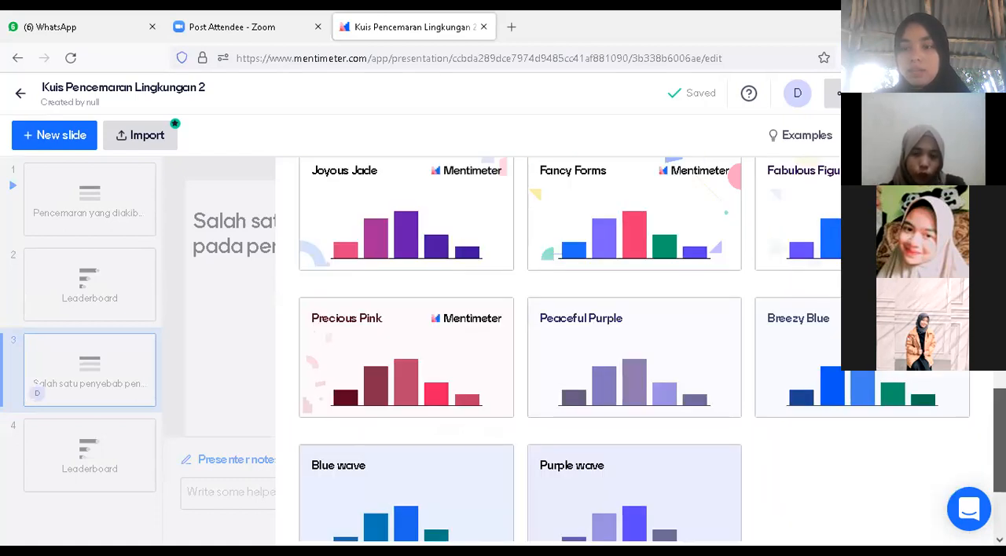
{"action": "scroll", "coordinate": [629, 354], "scroll_direction": "down", "scroll_amount": 2}
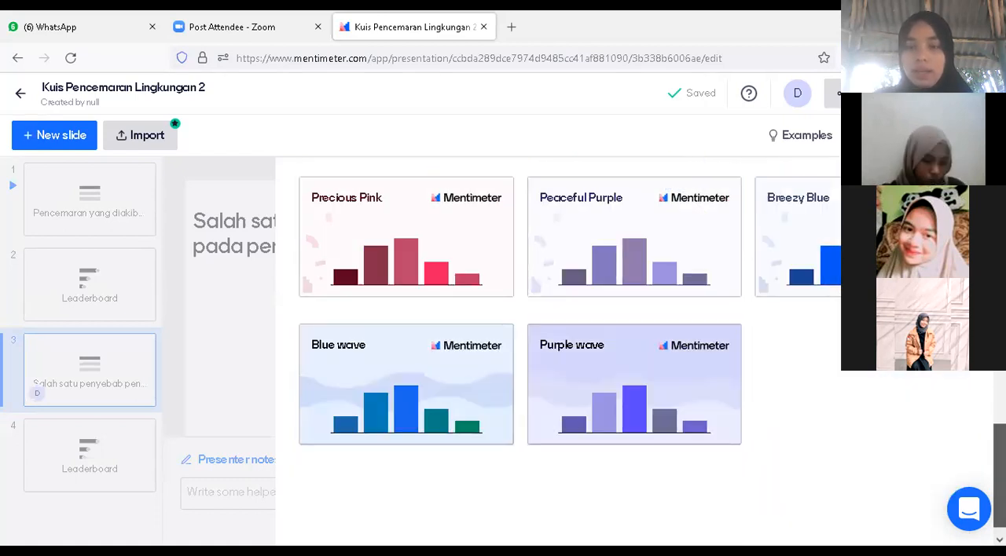
{"action": "scroll", "coordinate": [628, 354], "scroll_direction": "up", "scroll_amount": 3}
{"action": "scroll", "coordinate": [704, 375], "scroll_direction": "up", "scroll_amount": 4}
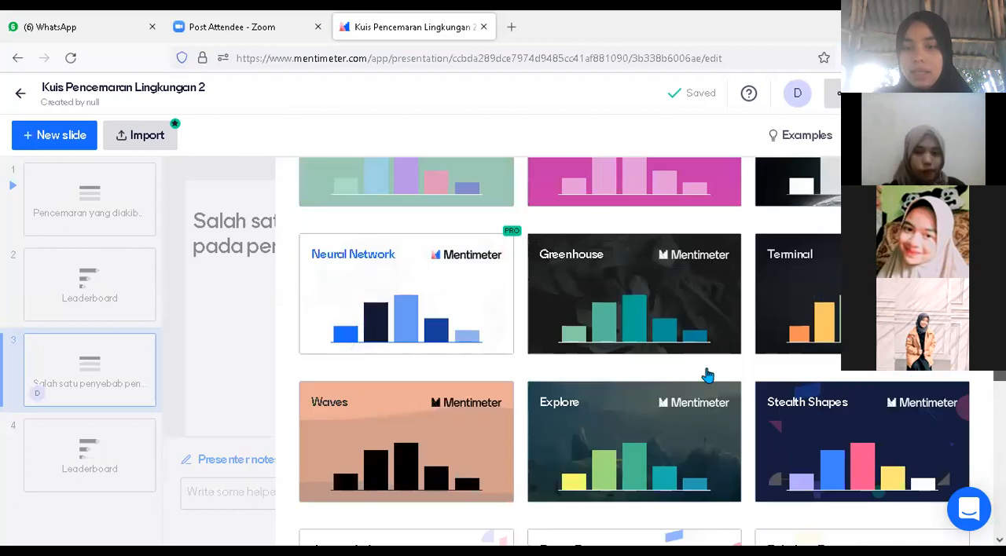
{"action": "scroll", "coordinate": [621, 473], "scroll_direction": "up", "scroll_amount": 1}
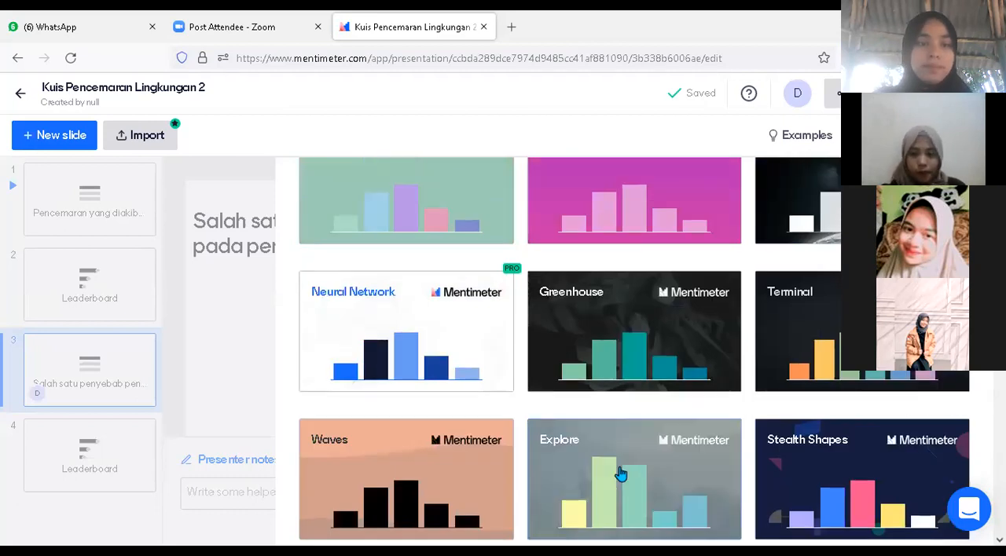
{"action": "left_click", "coordinate": [621, 473]}
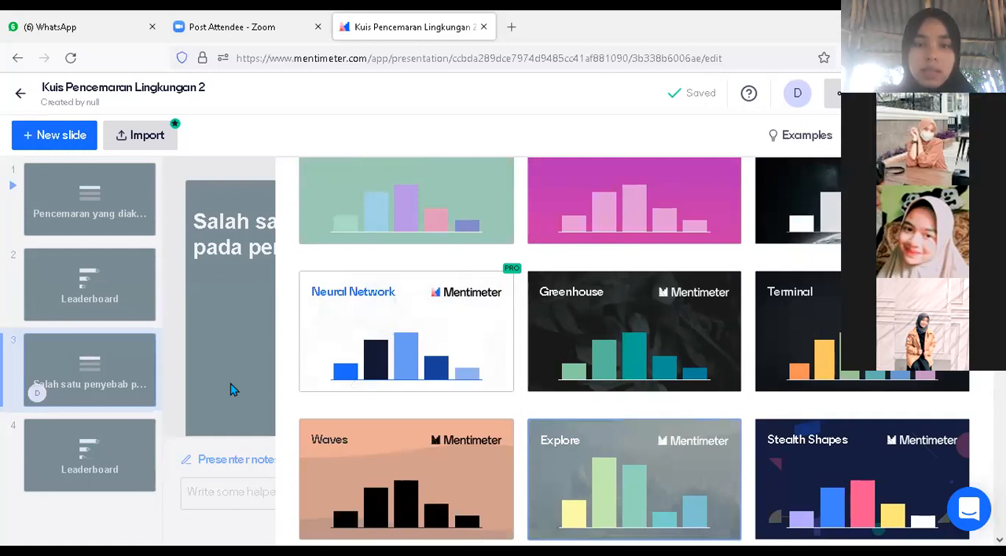
{"action": "left_click", "coordinate": [83, 340]}
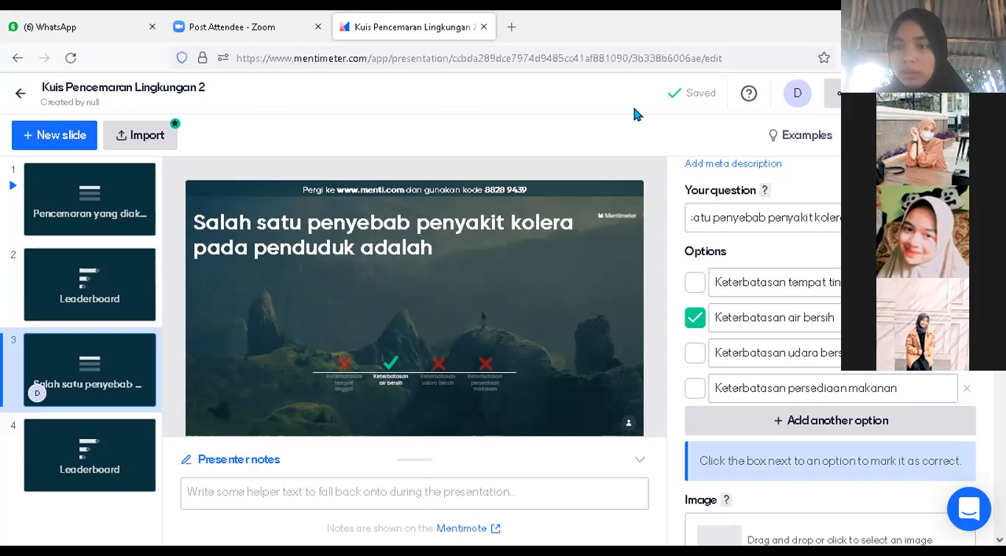
Return to the presentations overview, start presenting "Kuis Pencemaran Lingkungan", and reveal its participant join link
{"action": "left_click", "coordinate": [21, 98]}
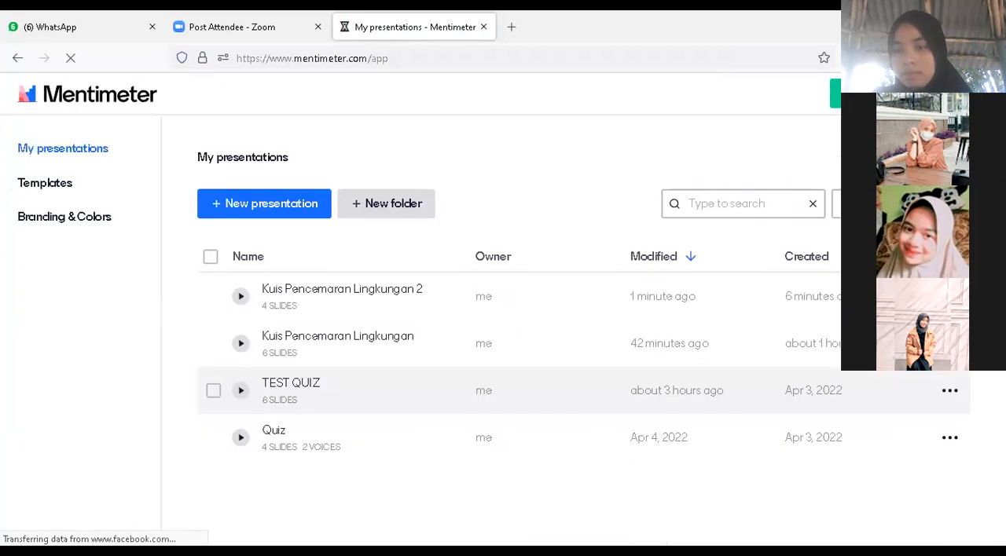
{"action": "left_click", "coordinate": [950, 397]}
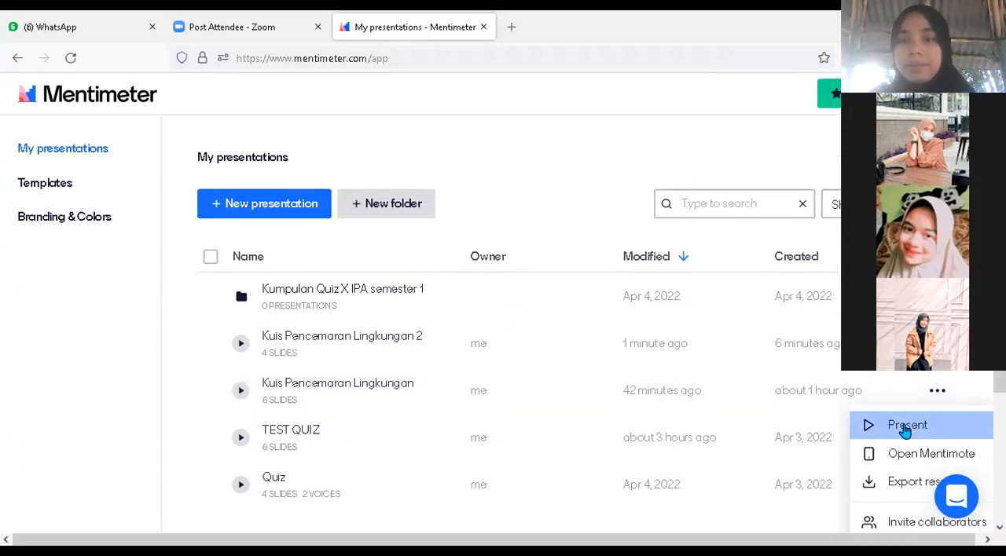
{"action": "left_click", "coordinate": [905, 426]}
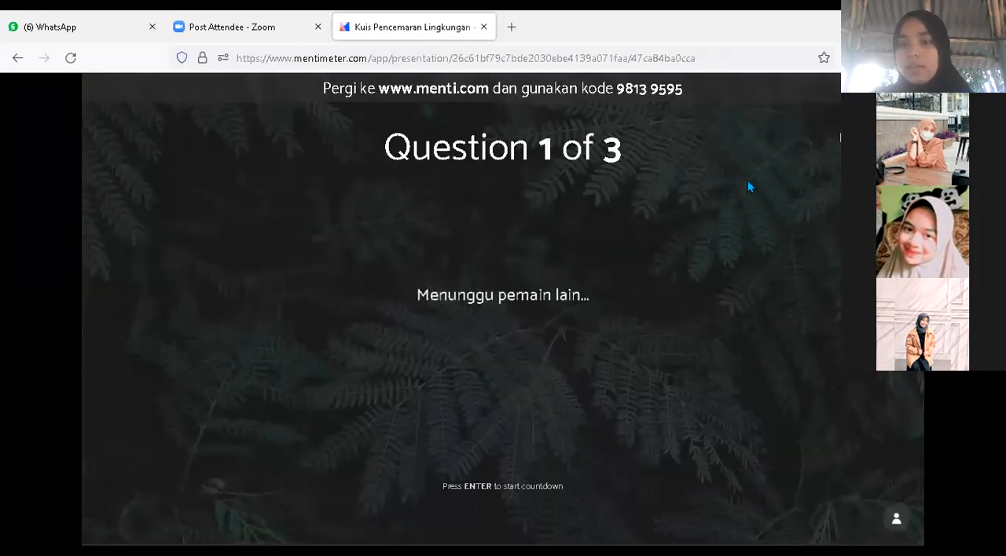
{"action": "mouse_move", "coordinate": [633, 87]}
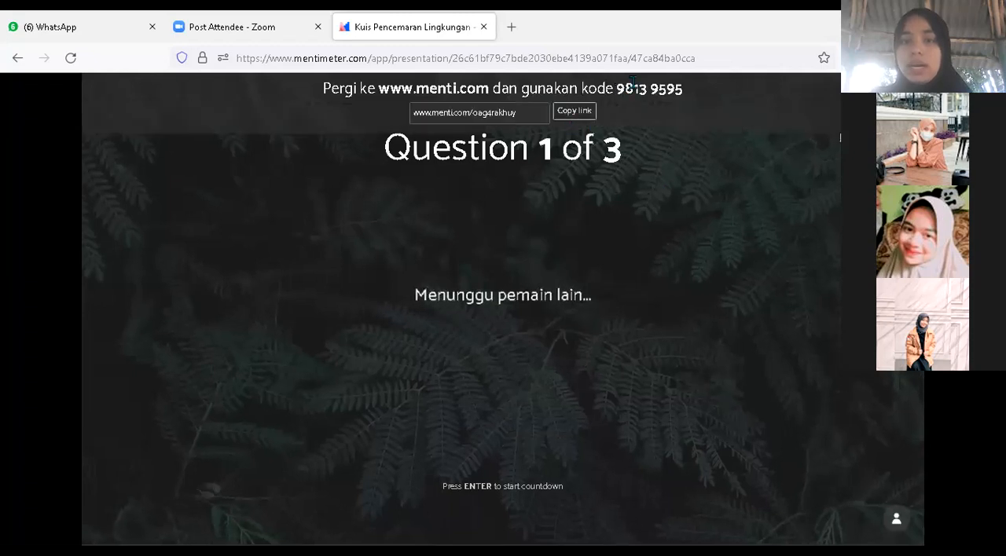